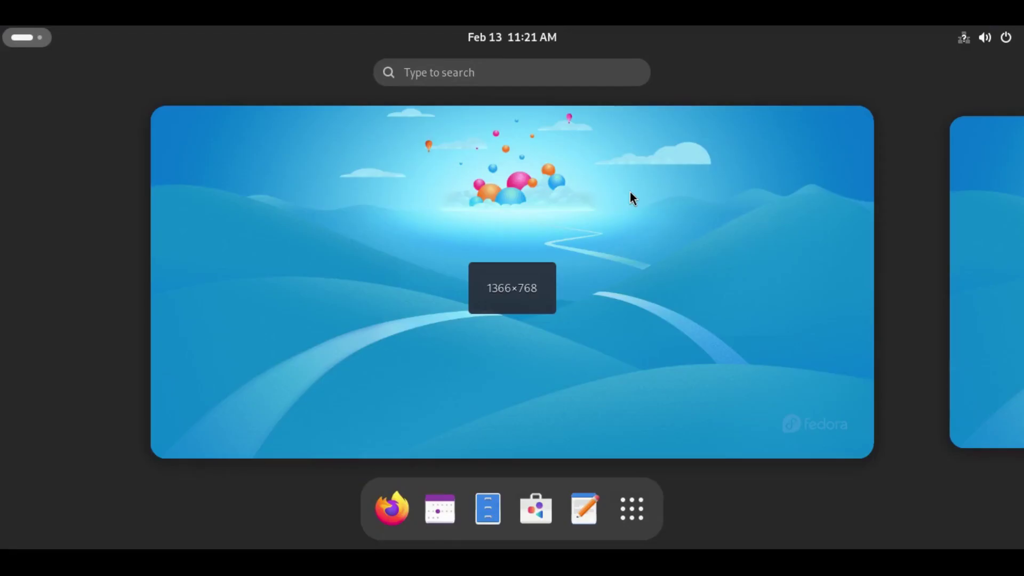
# Leave the Activities overview for the plain desktop, then bring the overview and dock back up.
pyautogui.click(629, 192)
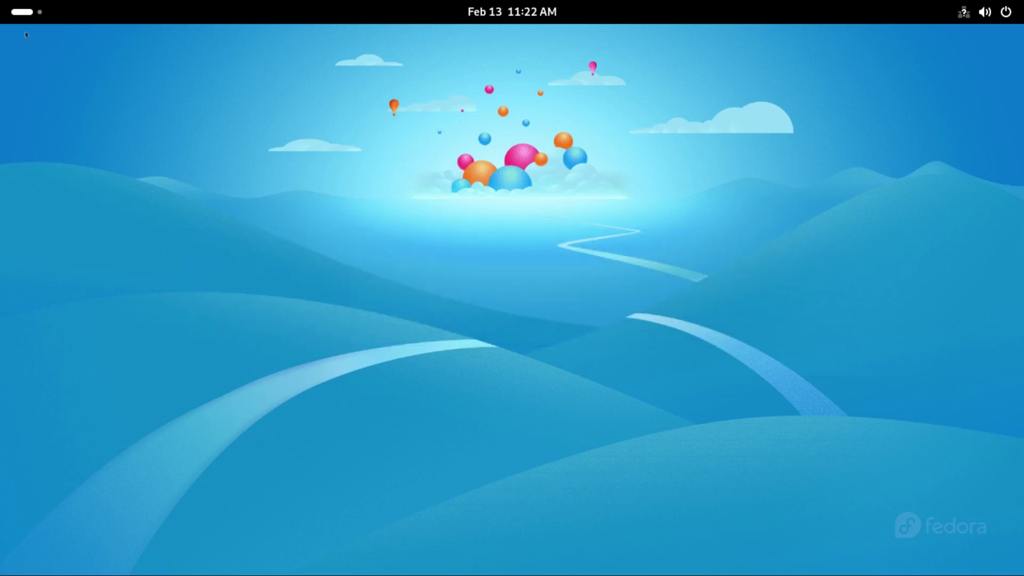
pyautogui.click(22, 12)
pyautogui.click(21, 19)
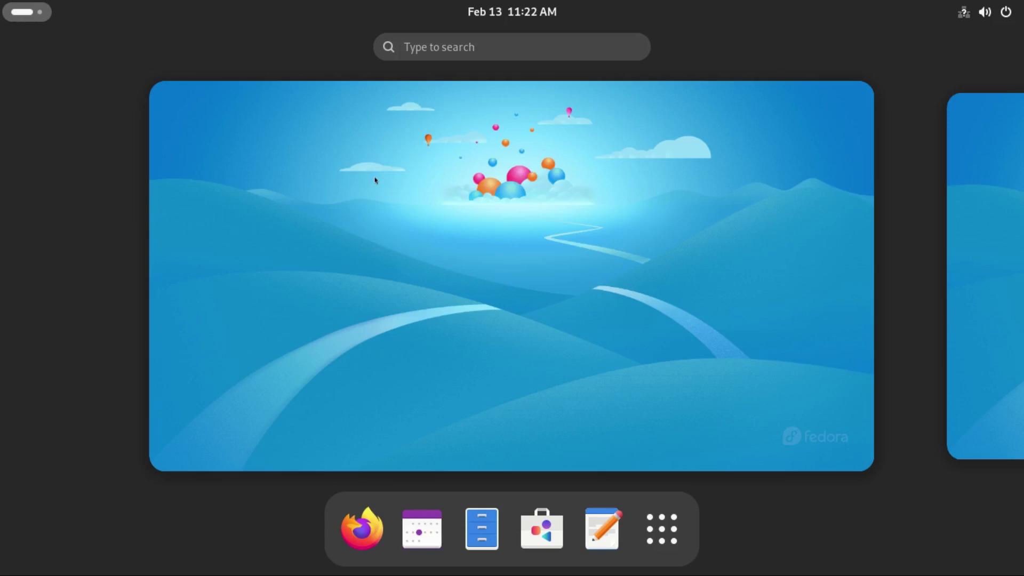
# Launch the Fedora welcome Tour from the app grid and page through to its final That's It! page.
pyautogui.press('super+a')
pyautogui.click(462, 406)
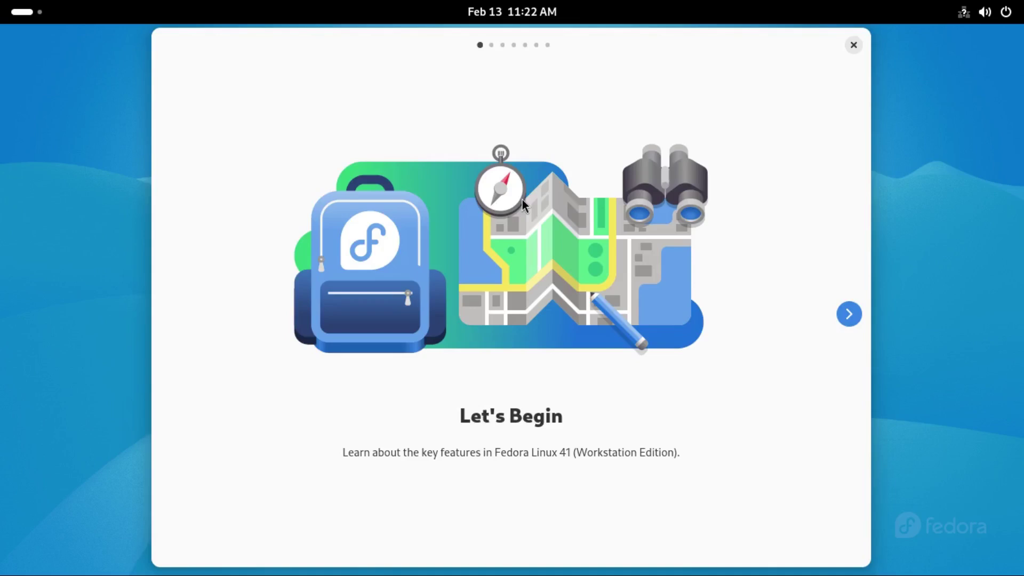
pyautogui.click(842, 320)
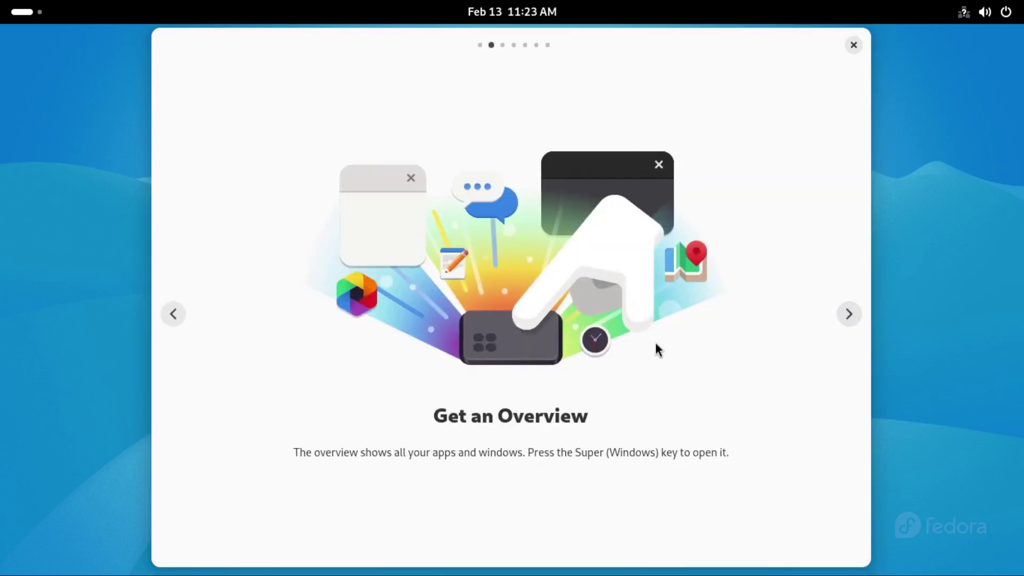
pyautogui.click(849, 314)
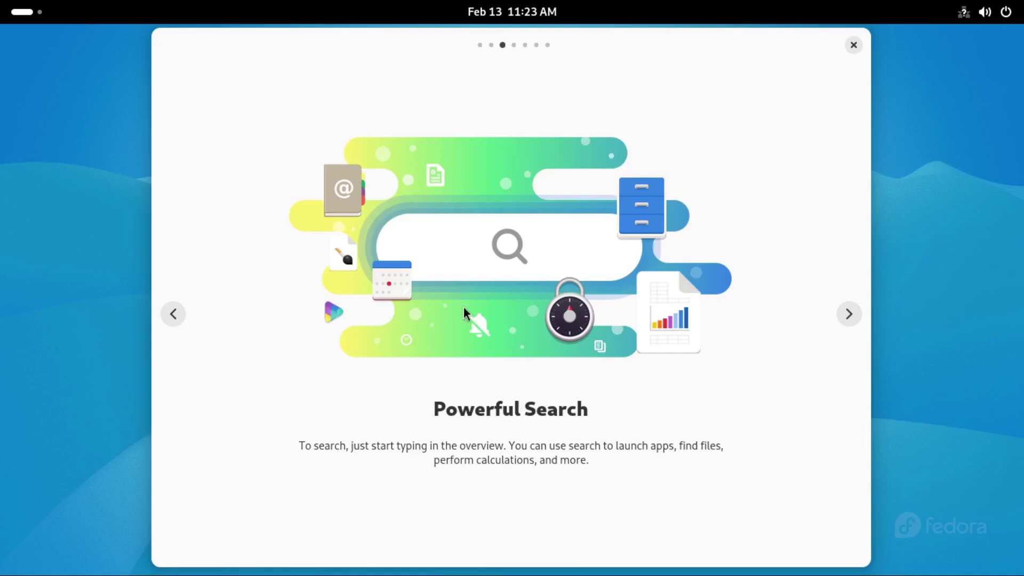
pyautogui.click(846, 320)
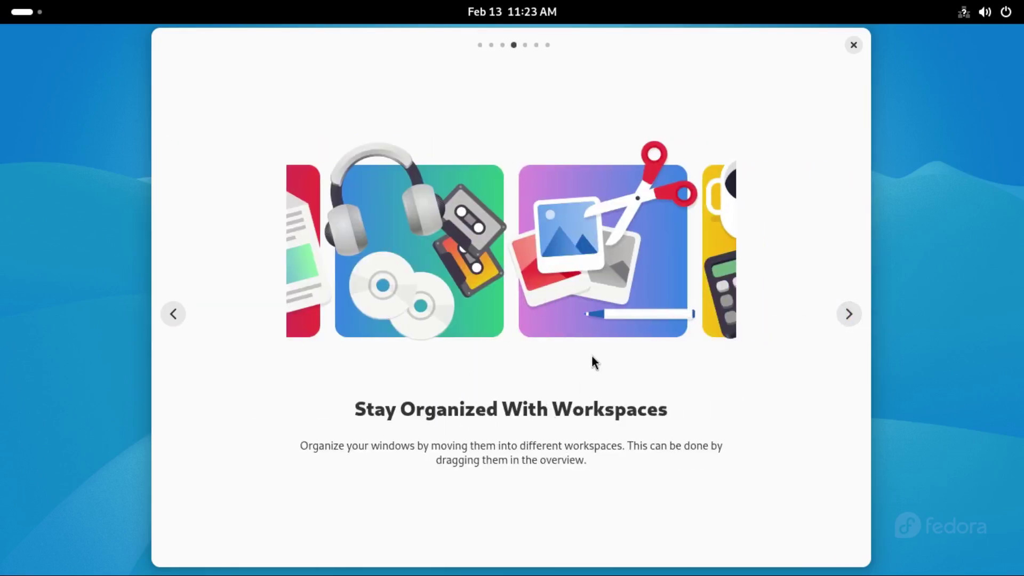
pyautogui.click(850, 317)
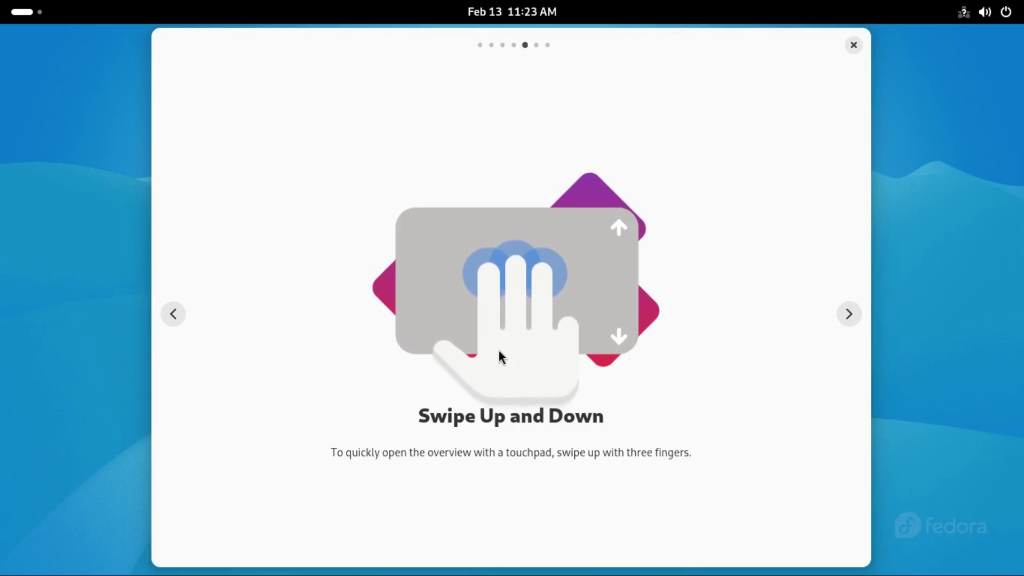
pyautogui.click(847, 316)
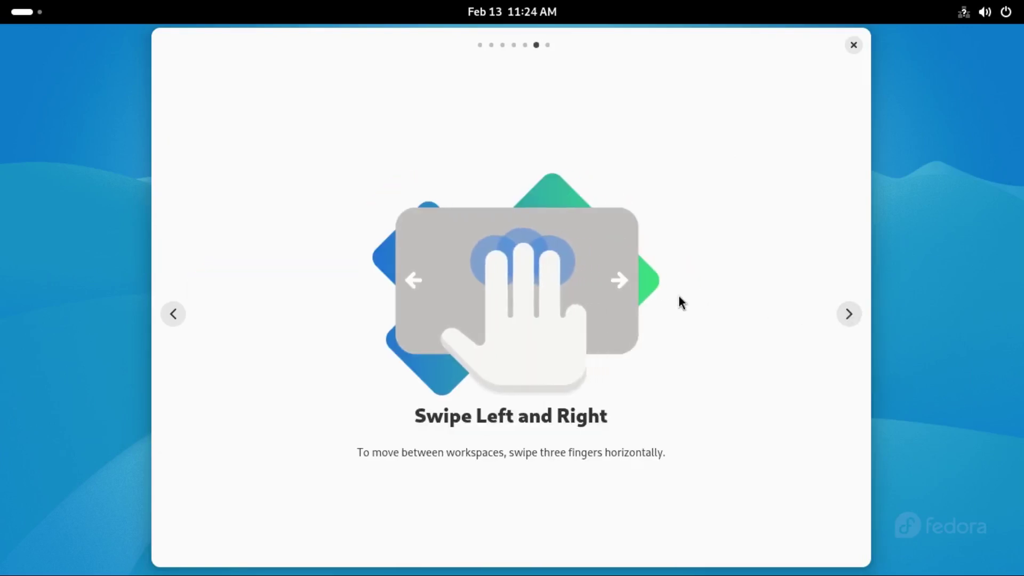
pyautogui.click(849, 314)
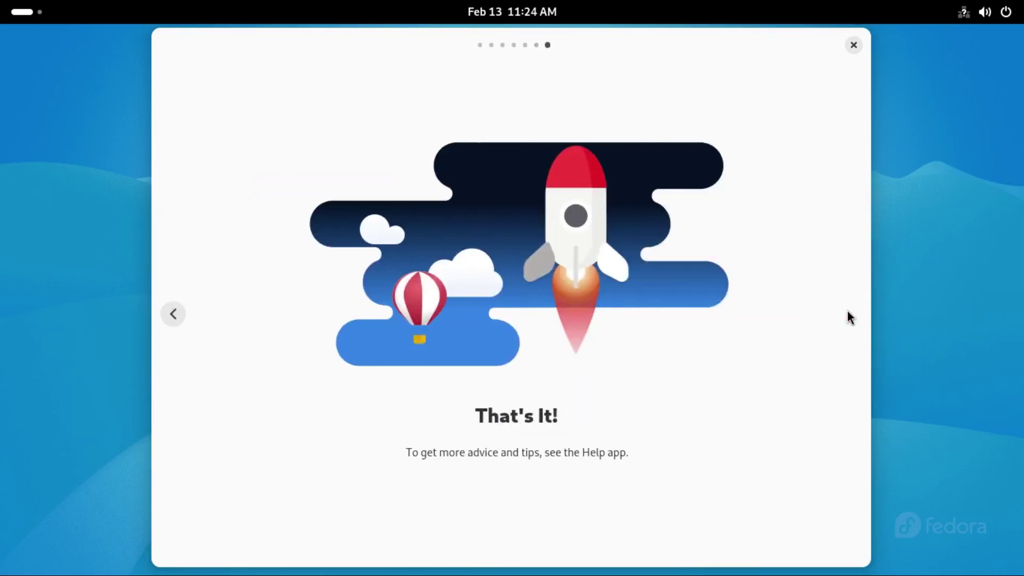
# Close the welcome tour and switch Dark Style on and back off in Quick Settings.
pyautogui.click(853, 46)
pyautogui.click(1009, 15)
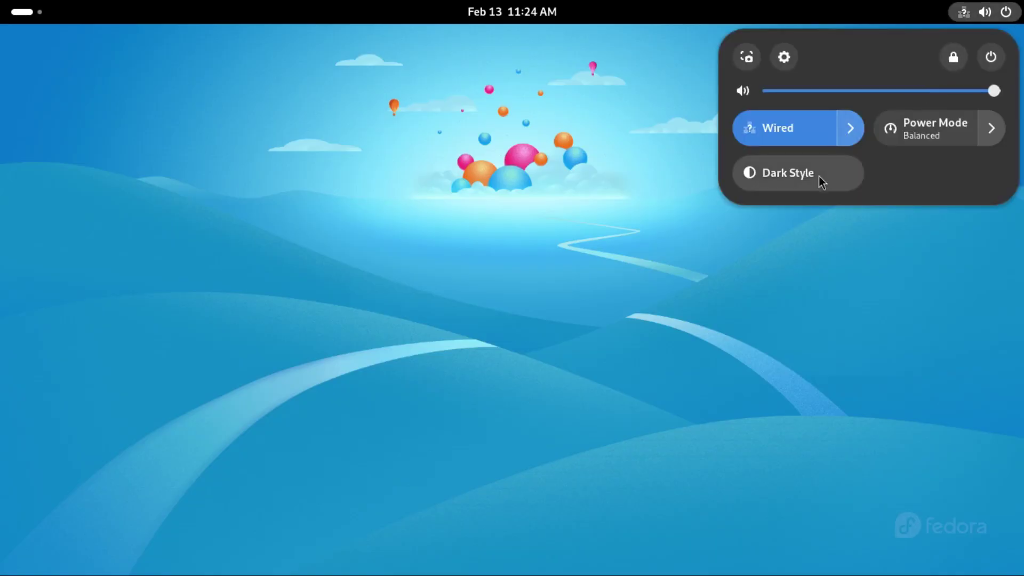
pyautogui.click(784, 179)
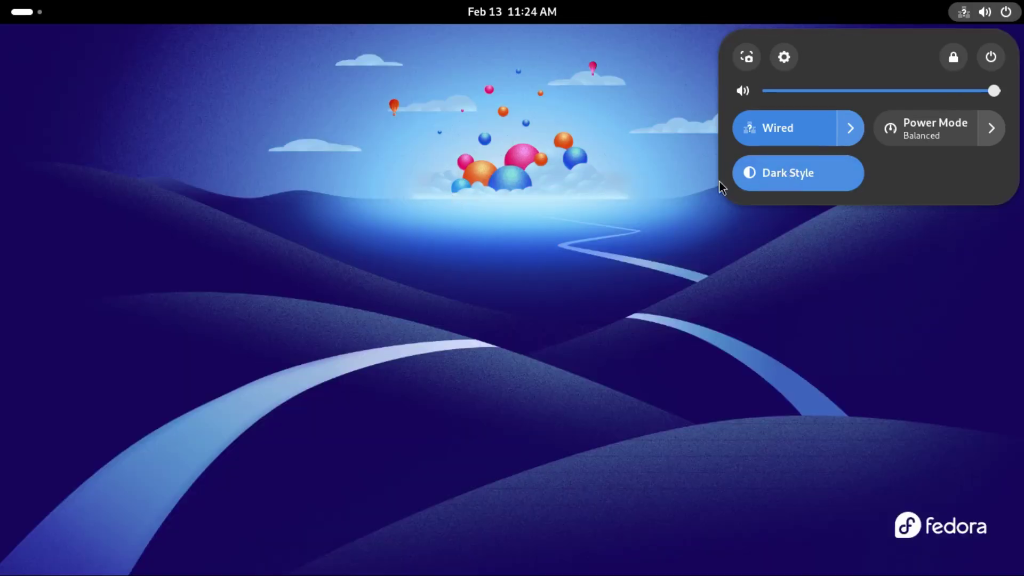
pyautogui.click(785, 178)
pyautogui.click(785, 58)
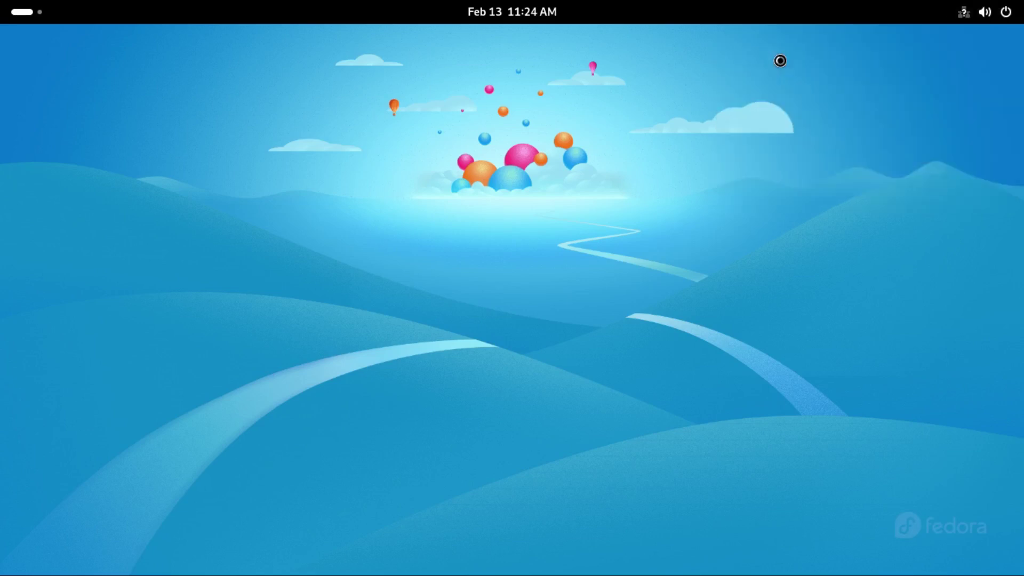
# Open System > About > System Details and select the GNOME version 47.
pyautogui.scroll(-5, 234, 380)
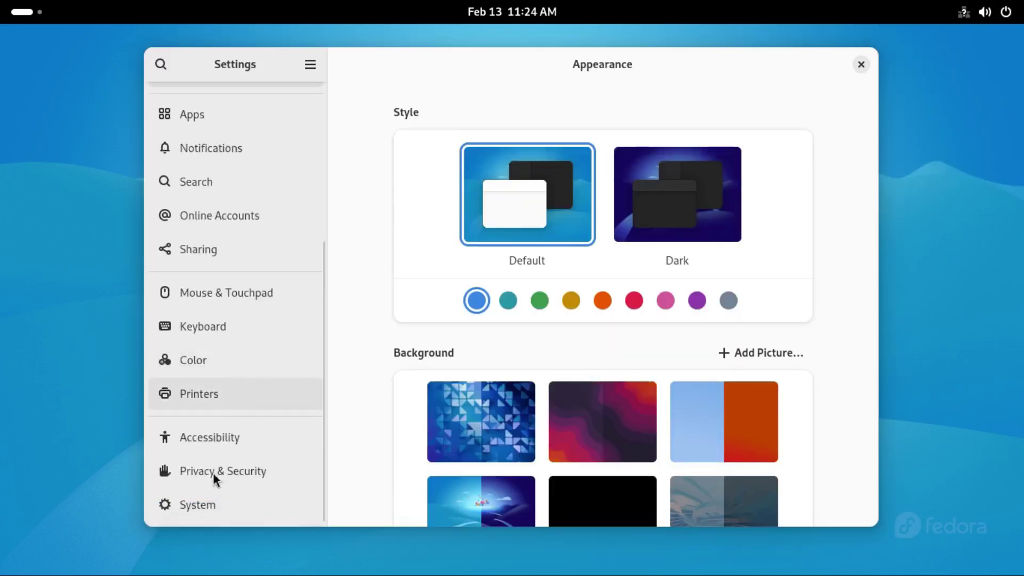
pyautogui.click(210, 504)
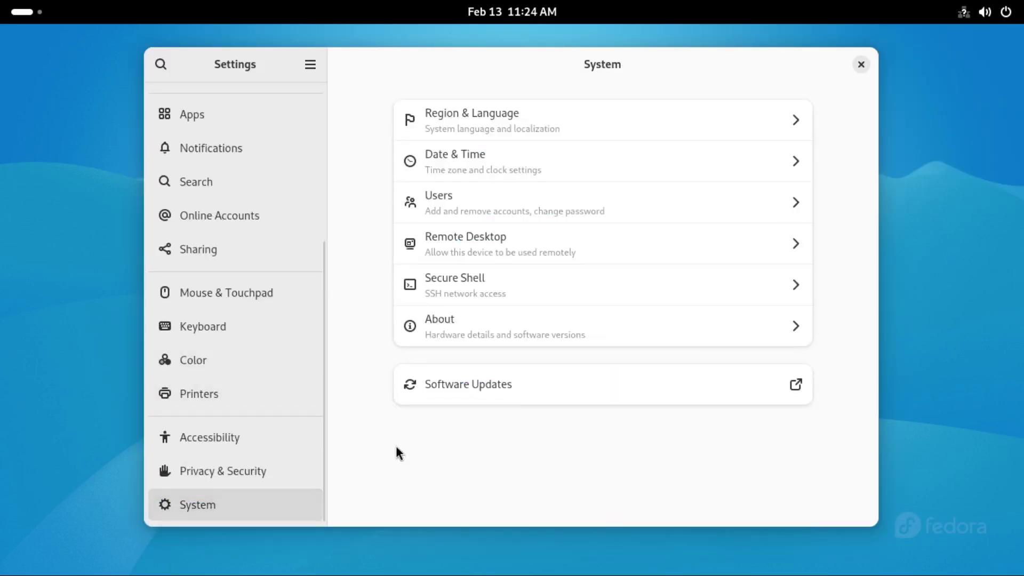
pyautogui.click(466, 324)
pyautogui.click(452, 486)
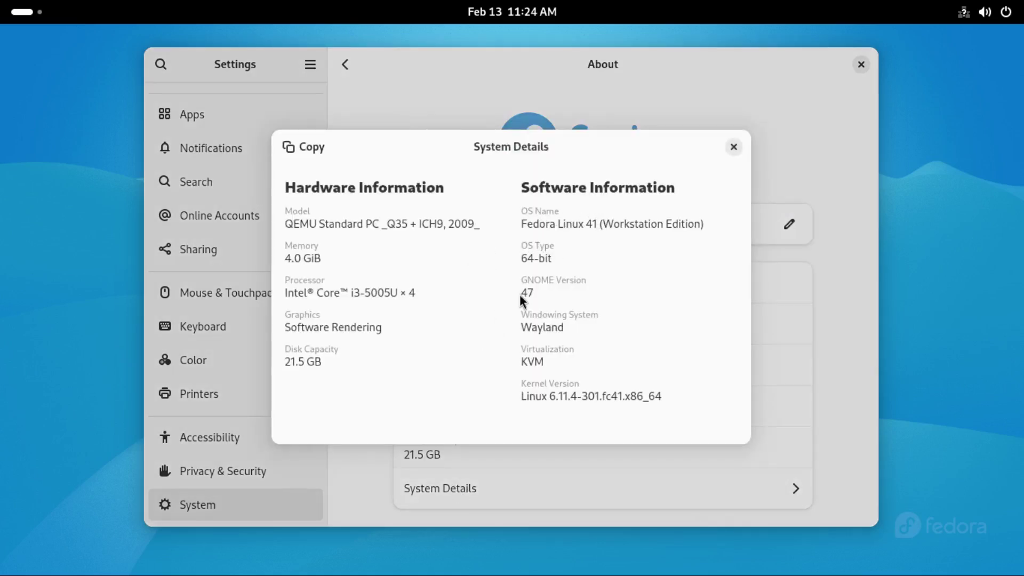
pyautogui.moveTo(522, 292); pyautogui.dragTo(547, 289)
# Quit Settings, then launch Firefox and close its Server Not Found window.
pyautogui.hotkey('ctrl', 'q')
pyautogui.click(21, 12)
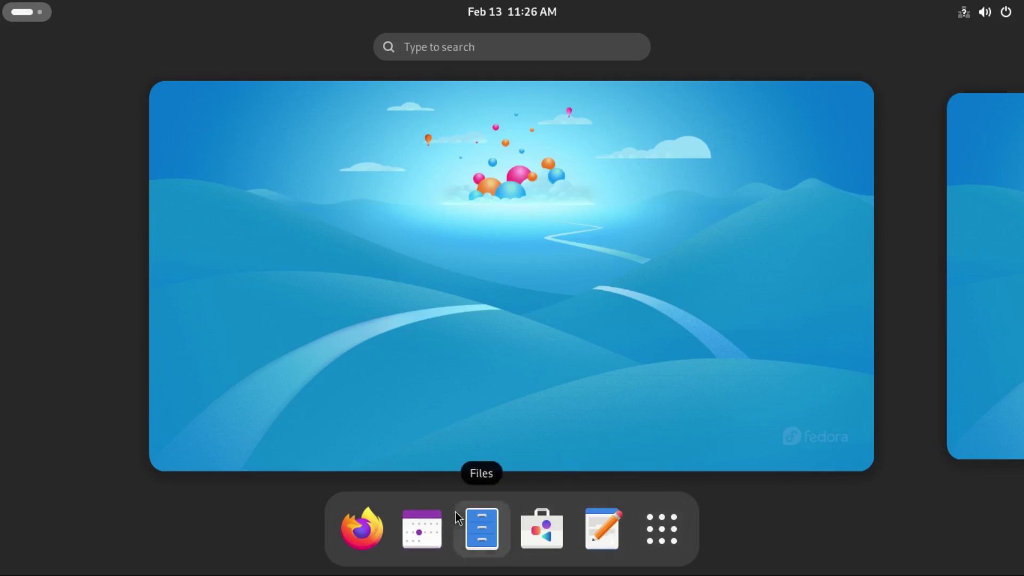
pyautogui.click(346, 533)
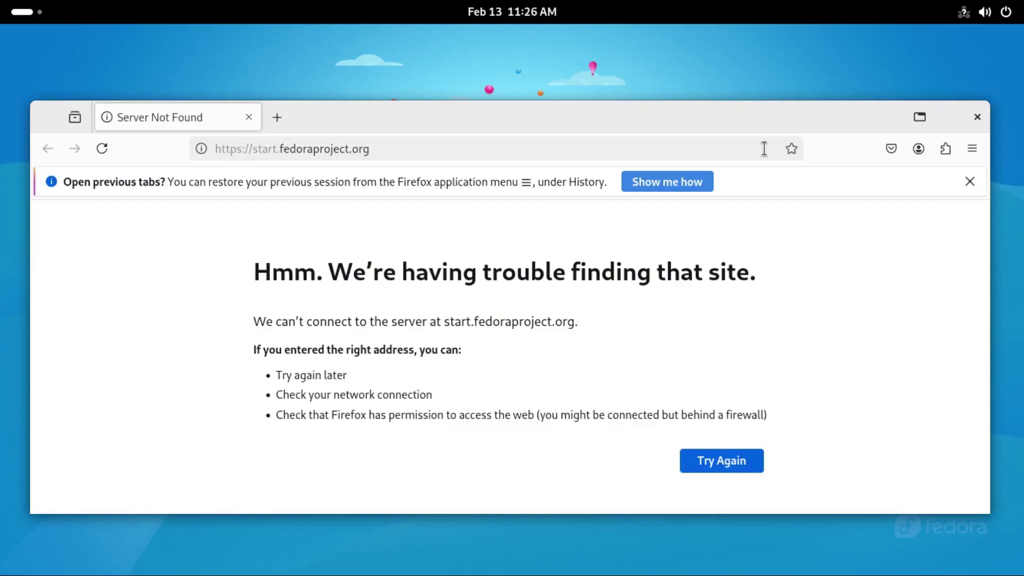
pyautogui.click(977, 117)
pyautogui.press('super')
pyautogui.click(481, 529)
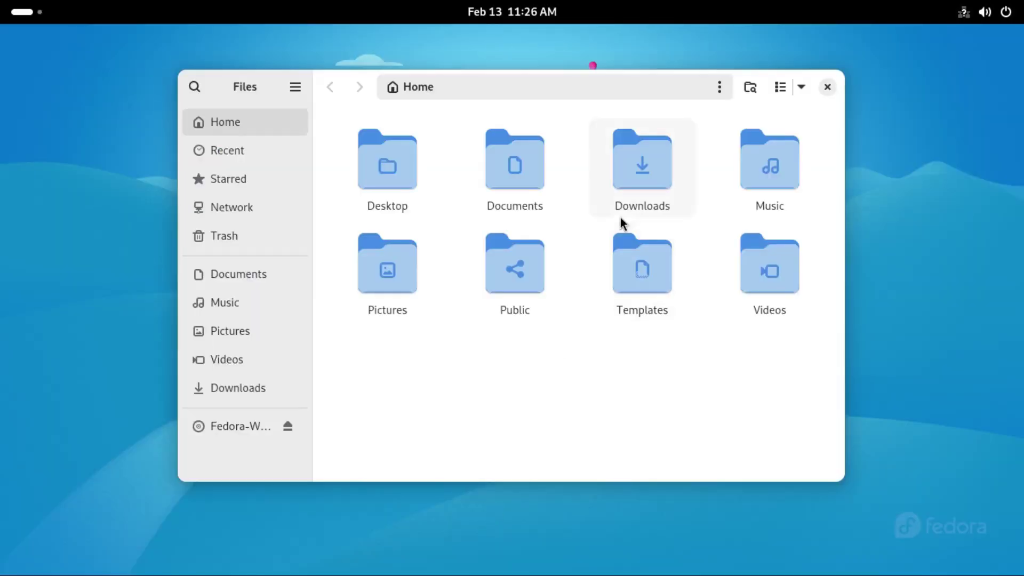
# Toggle Dark Style on and off over the Files Home window, then quit Files.
pyautogui.click(984, 12)
pyautogui.click(798, 173)
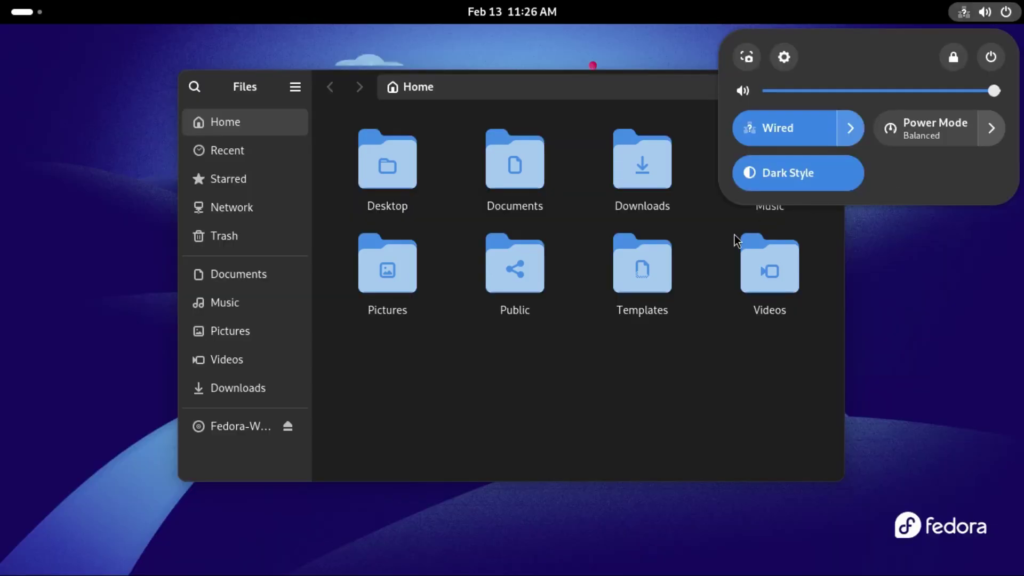
pyautogui.click(804, 181)
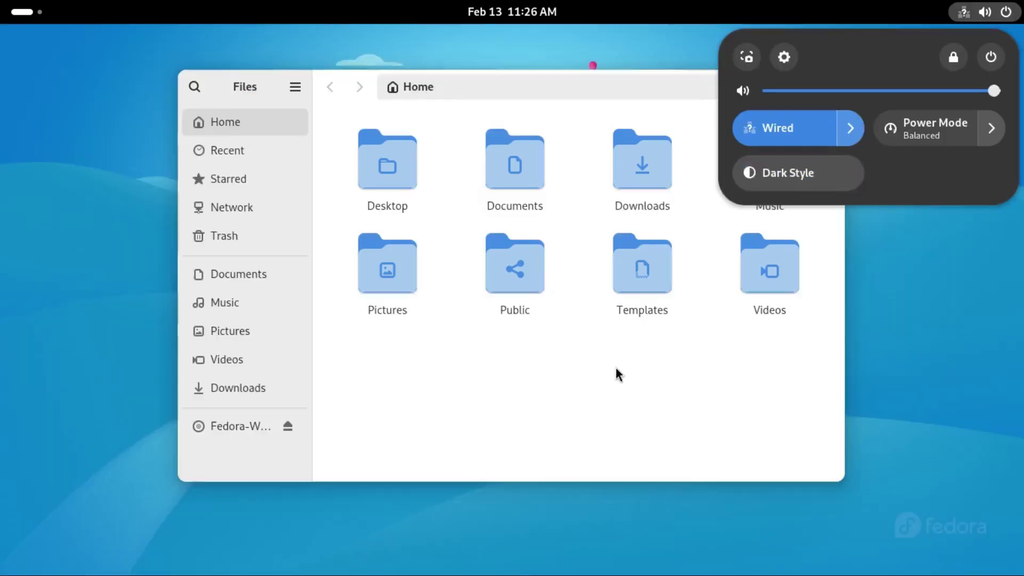
pyautogui.click(545, 386)
pyautogui.hotkey('ctrl', 'q')
# Launch GNOME Software and scroll down through the Explore page's app list.
pyautogui.press('super')
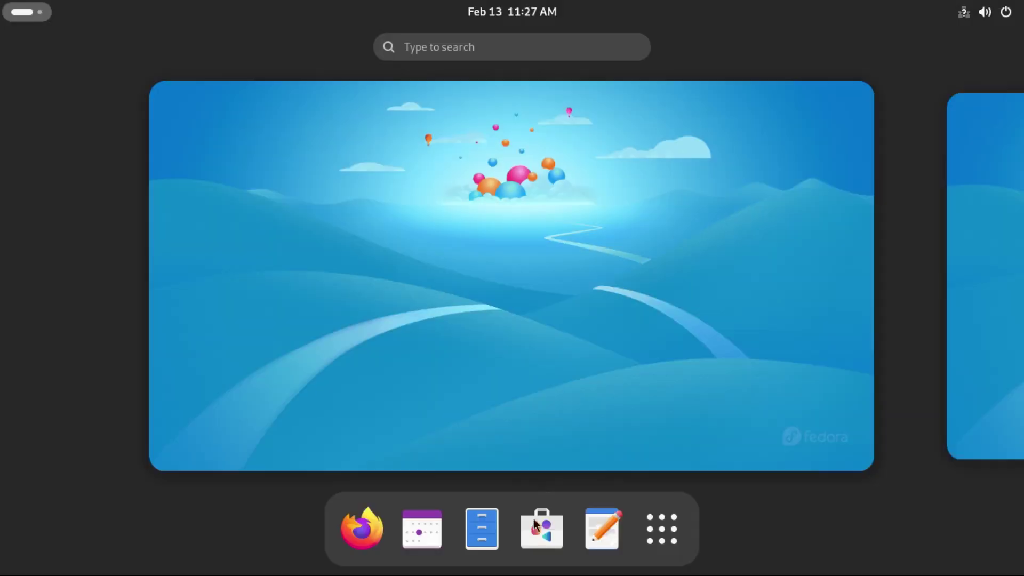
pyautogui.click(541, 529)
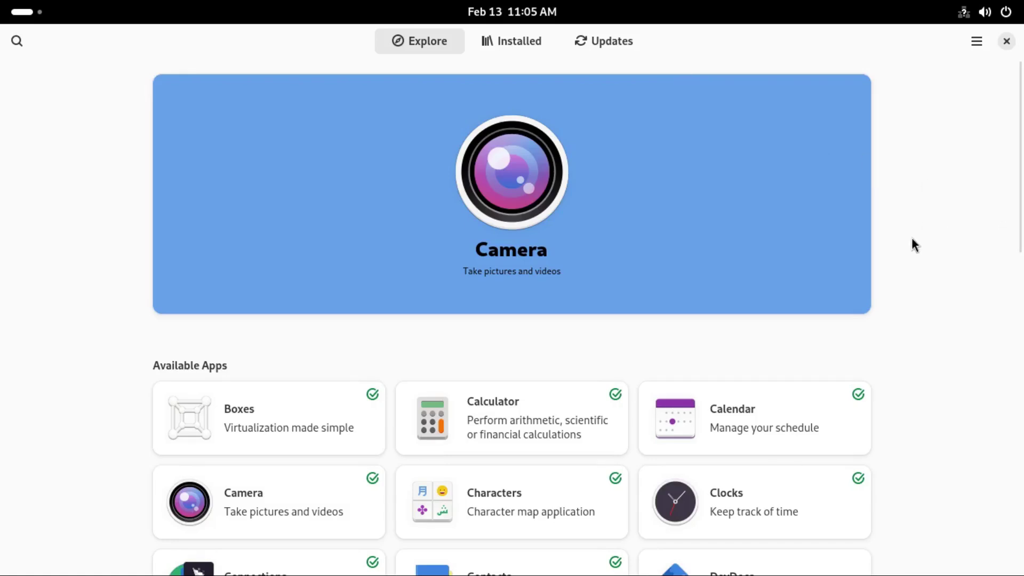
pyautogui.scroll(-10, 912, 240)
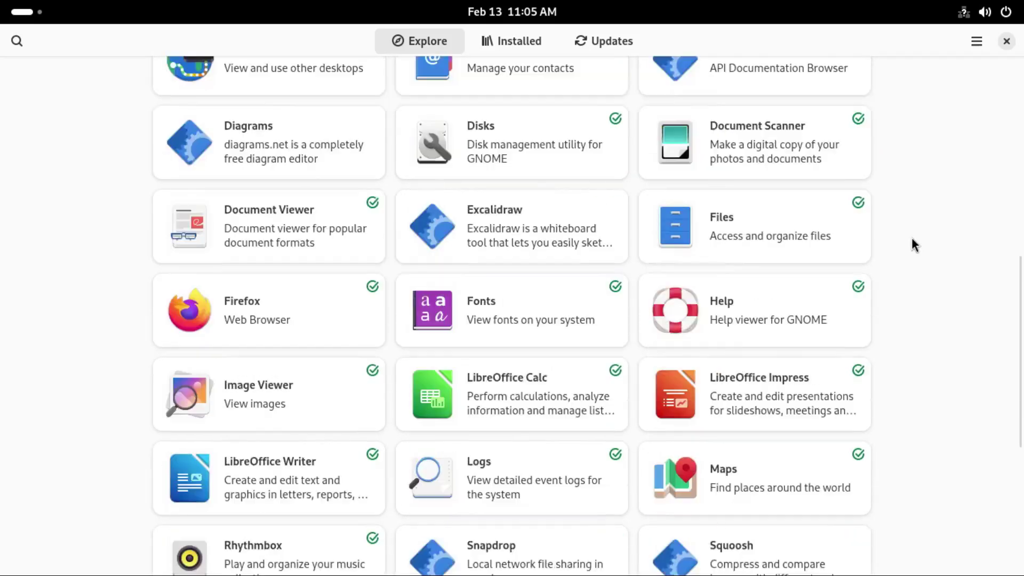
pyautogui.scroll(-6, 912, 239)
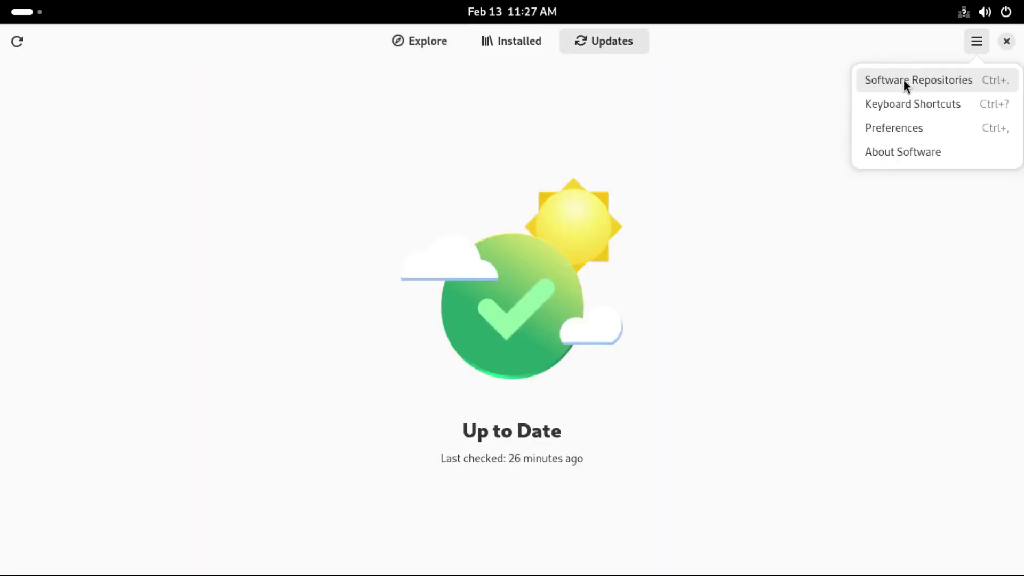
# Open Software Repositories and scroll through the Fedora Flatpaks and Fedora 41 RPM entries.
pyautogui.click(903, 80)
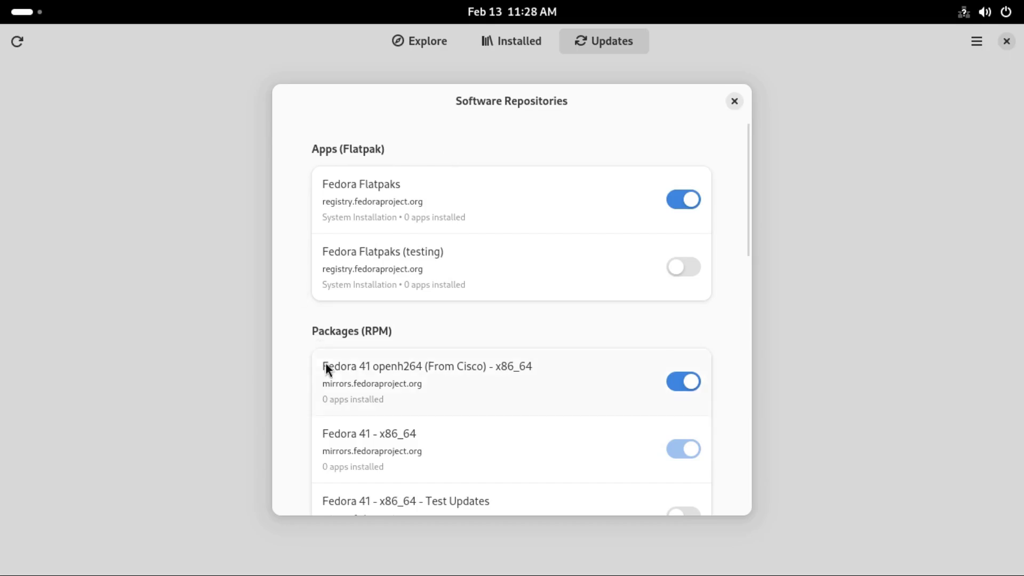
pyautogui.scroll(-5, 326, 368)
pyautogui.scroll(2, 325, 366)
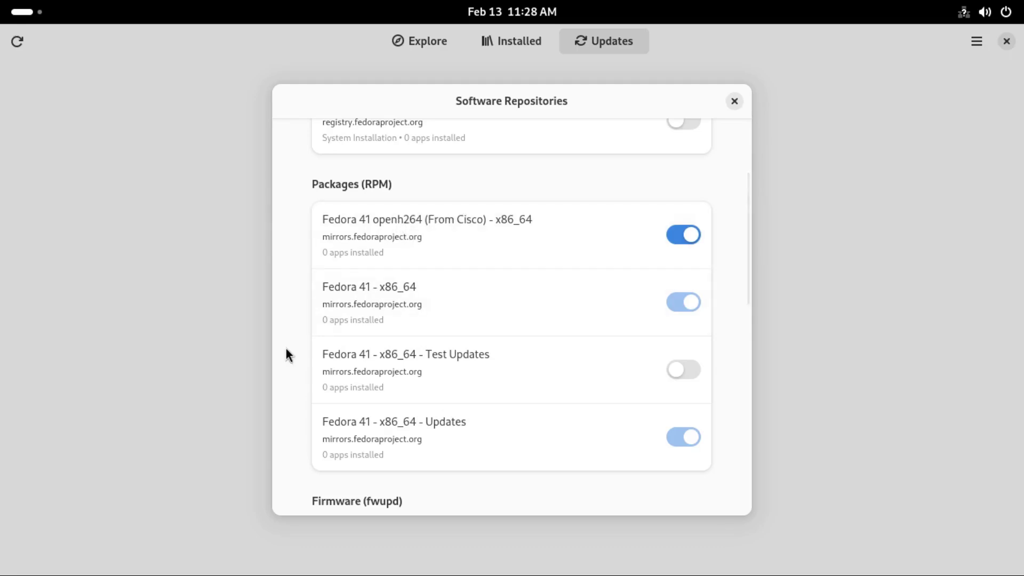
pyautogui.scroll(-5, 336, 216)
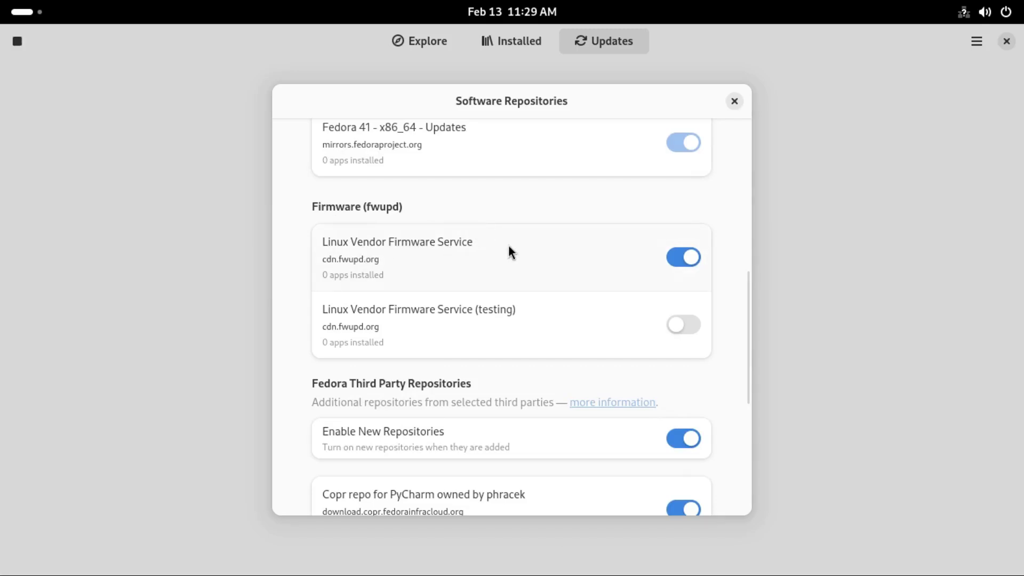
pyautogui.scroll(-2, 337, 292)
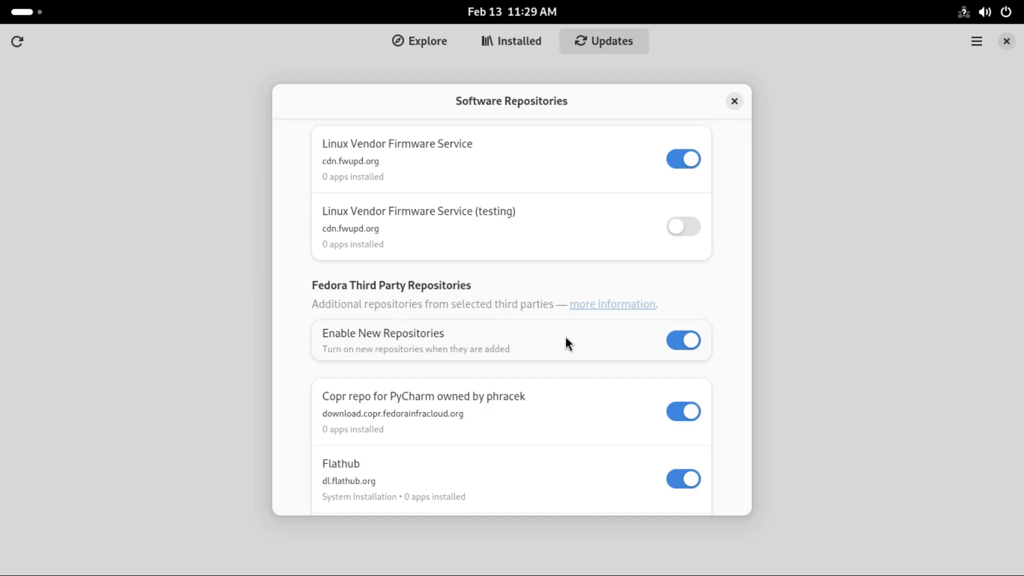
pyautogui.scroll(-5, 357, 257)
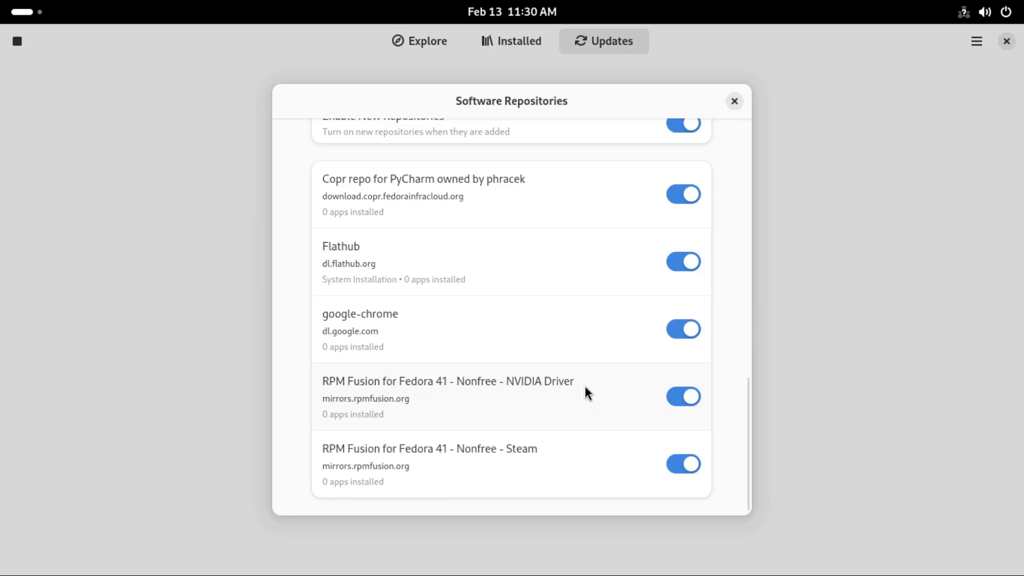
# Open Software Preferences and switch Only Show Free Software on, then back off.
pyautogui.press('Escape')
pyautogui.click(977, 41)
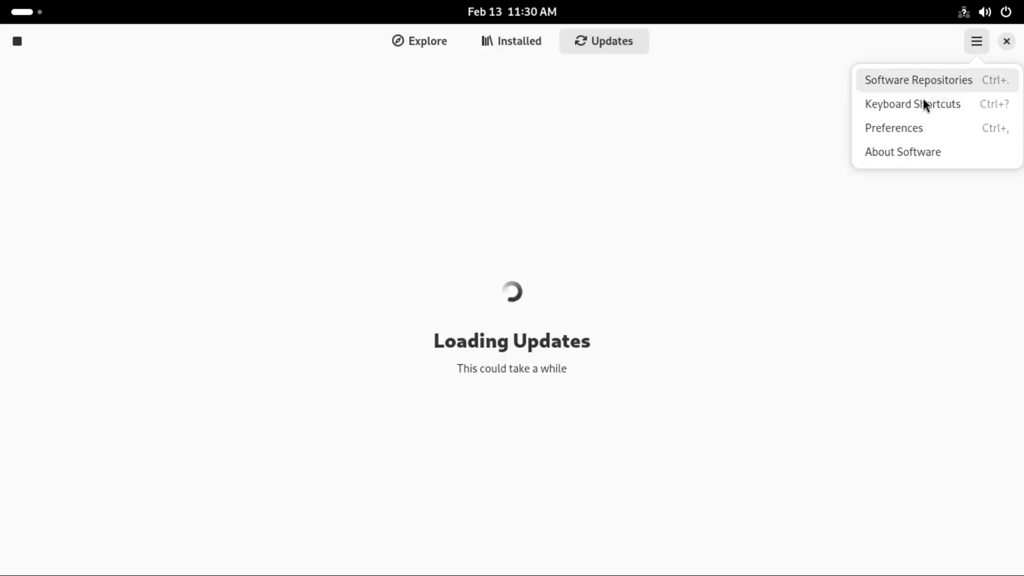
pyautogui.click(897, 128)
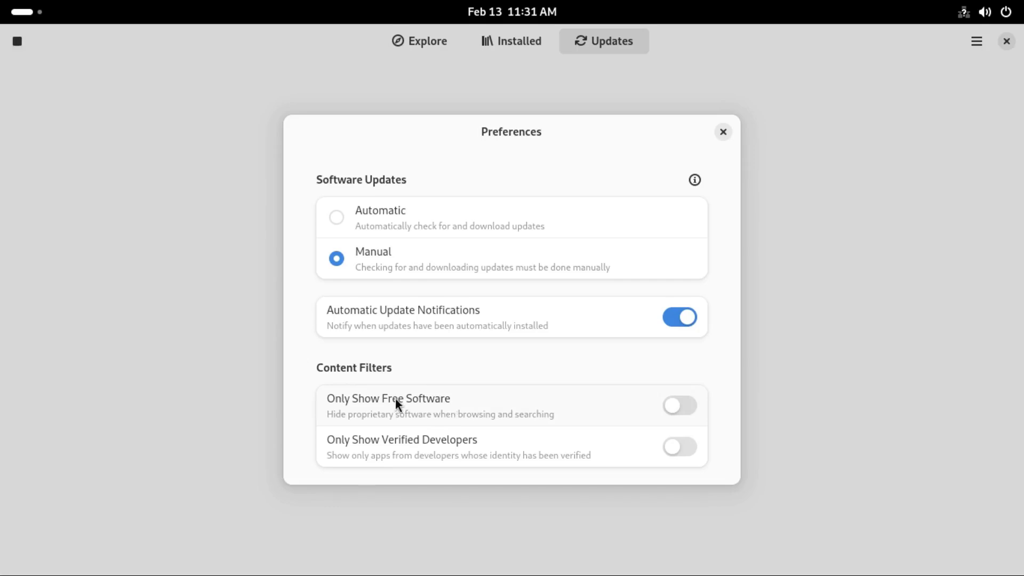
pyautogui.click(689, 409)
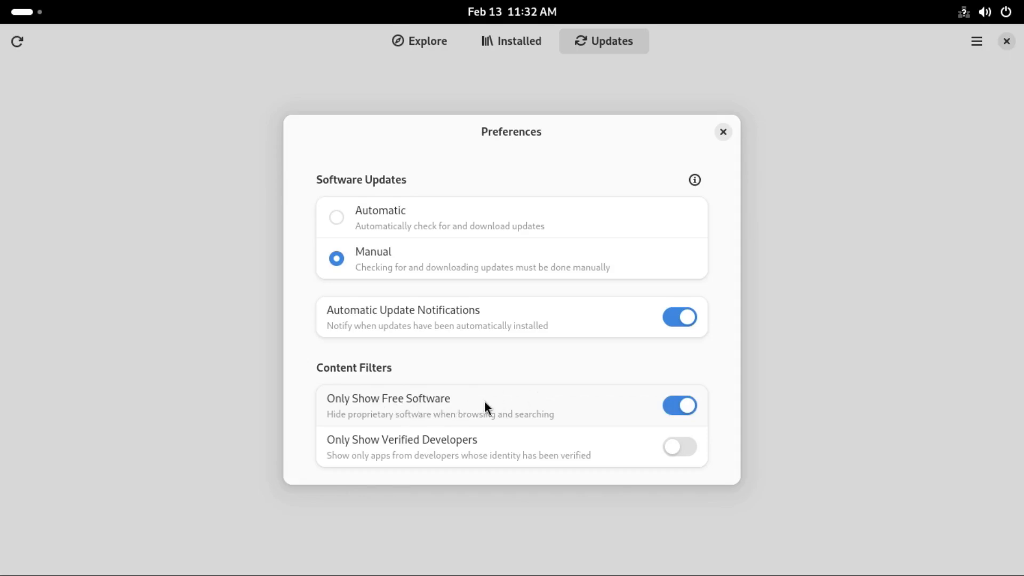
pyautogui.click(681, 403)
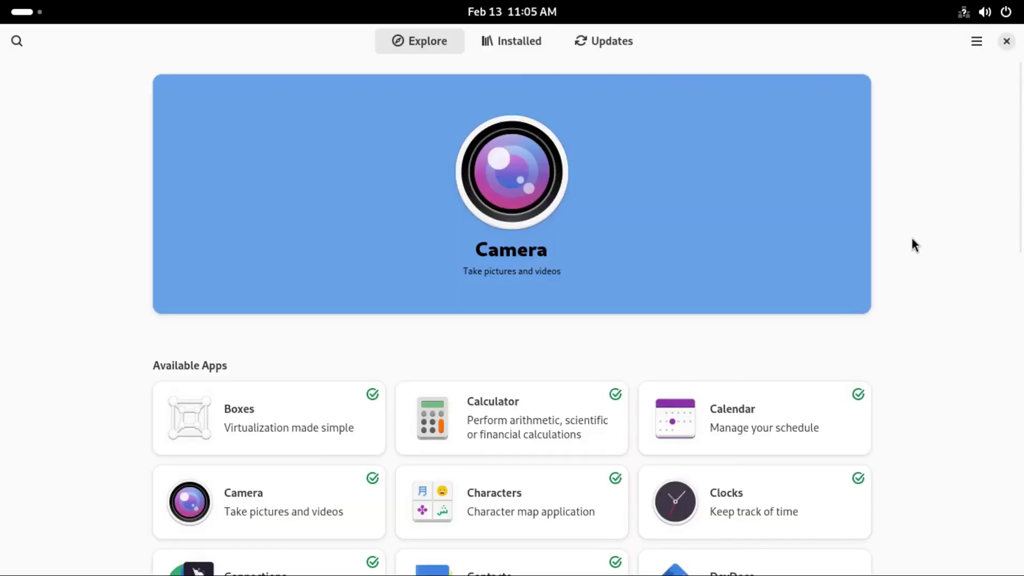
# View the Codecs category under Other Categories, then the Hardware Drivers category with Intel Media Driver.
pyautogui.scroll(-10, 914, 245)
pyautogui.scroll(-8, 912, 239)
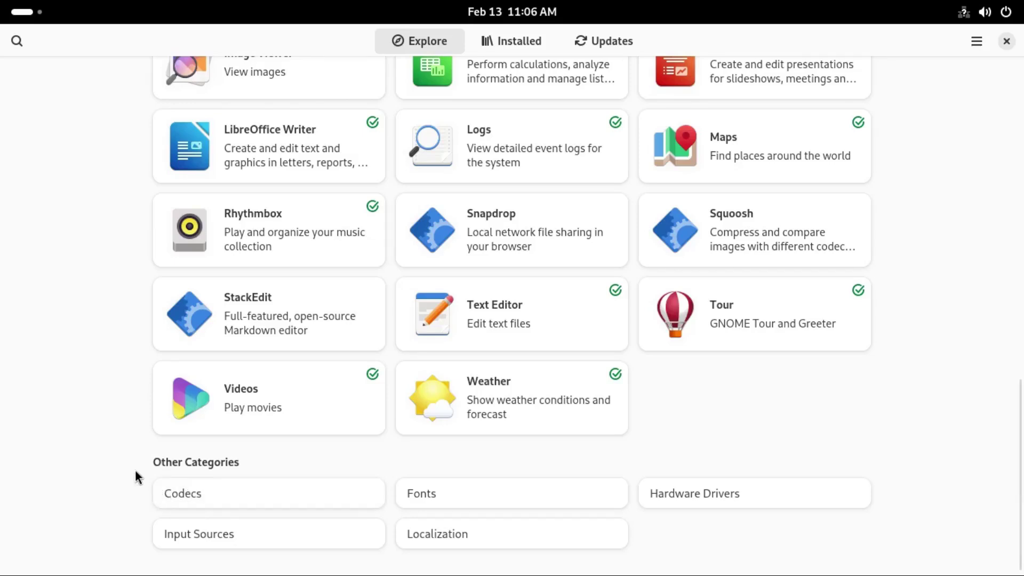
pyautogui.click(193, 489)
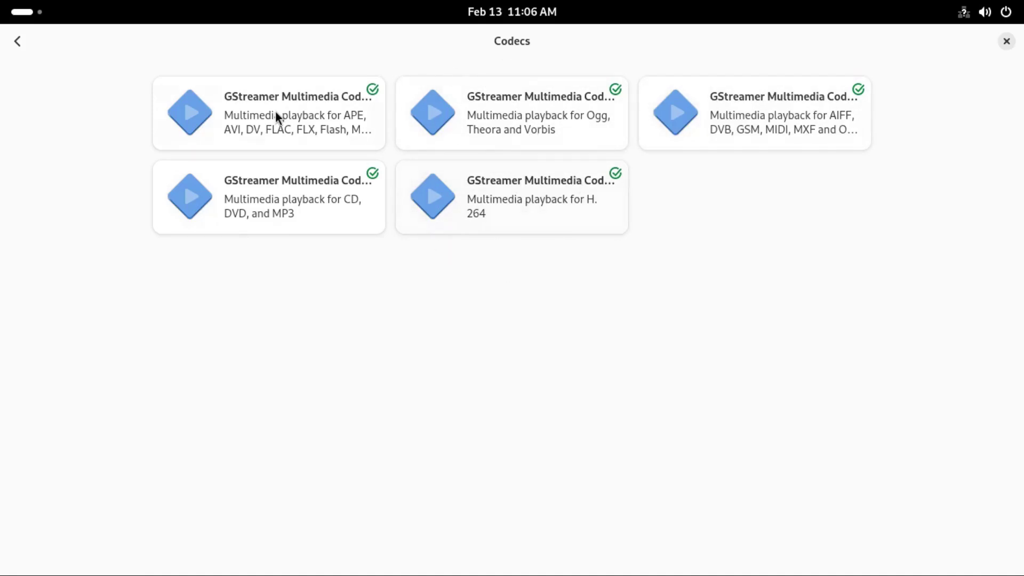
pyautogui.click(18, 42)
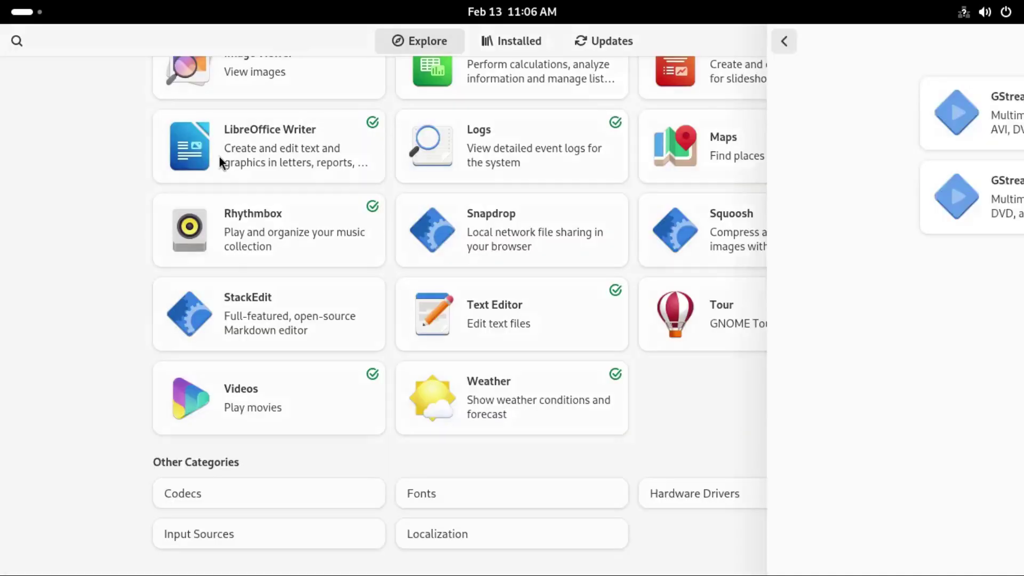
pyautogui.click(705, 496)
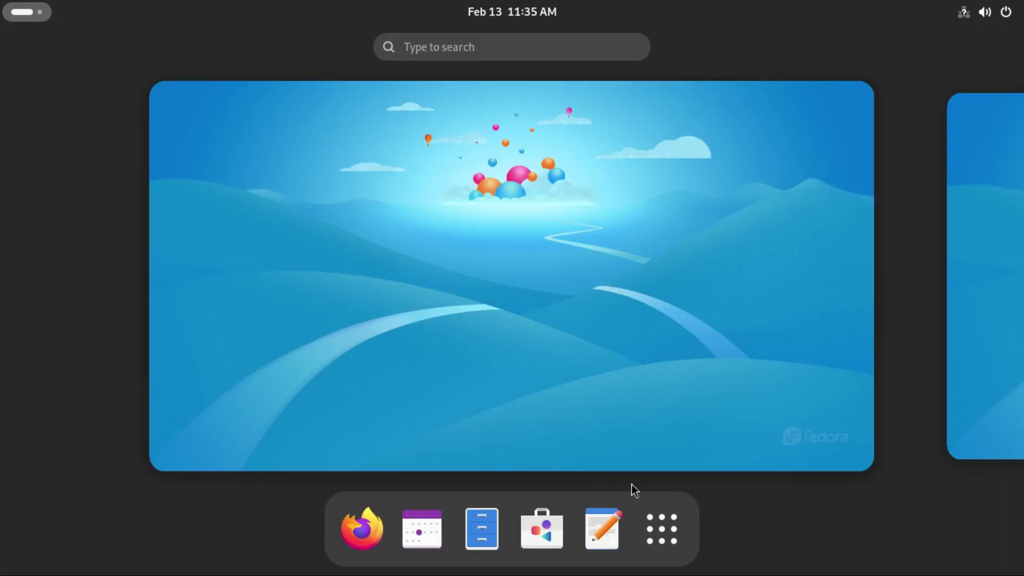
# Show the grid of installed apps such as Camera, Weather, Maps and Fedora Media Writer.
pyautogui.click(668, 536)
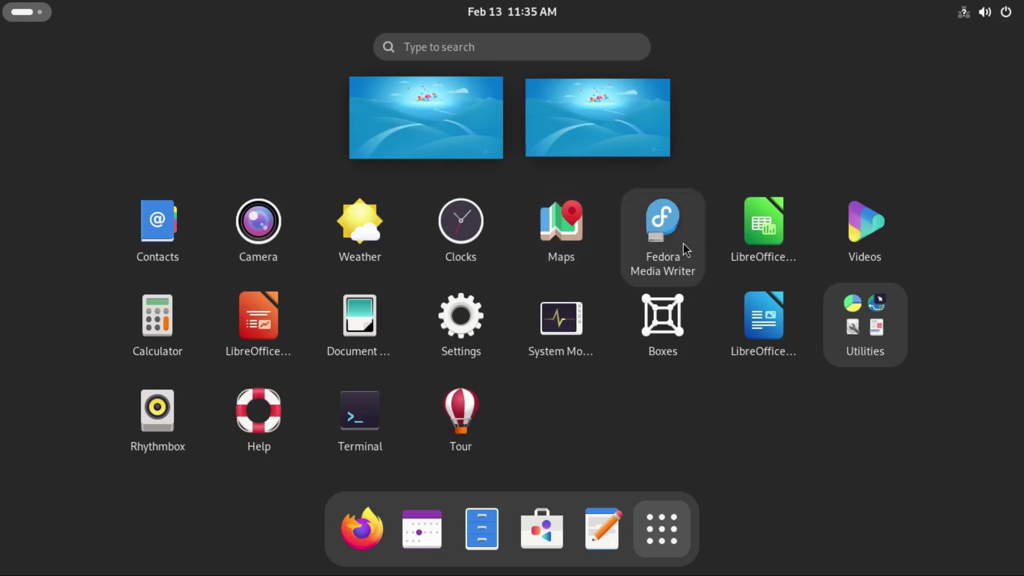
# Launch Fedora Media Writer on its Select Image Source page and move its window toward the centre.
pyautogui.click(657, 255)
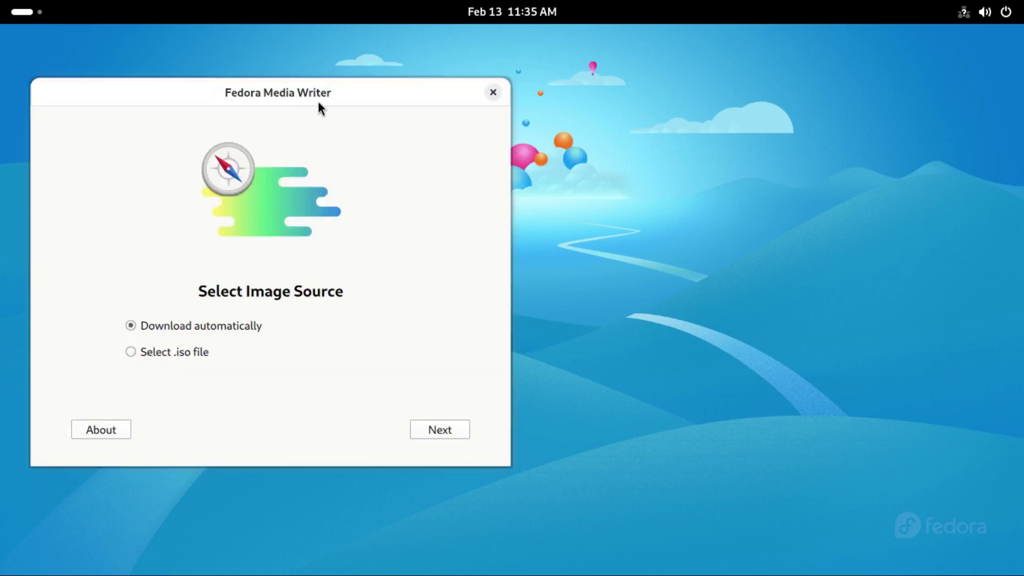
pyautogui.moveTo(297, 98); pyautogui.dragTo(395, 110)
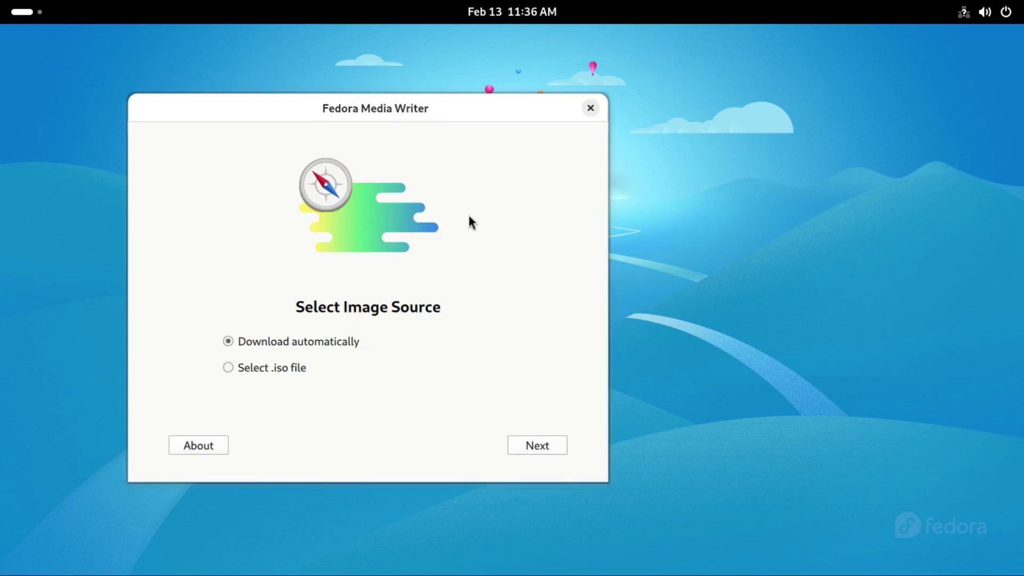
# Close Fedora Media Writer and bring back the application grid.
pyautogui.click(589, 111)
pyautogui.press('super+a')
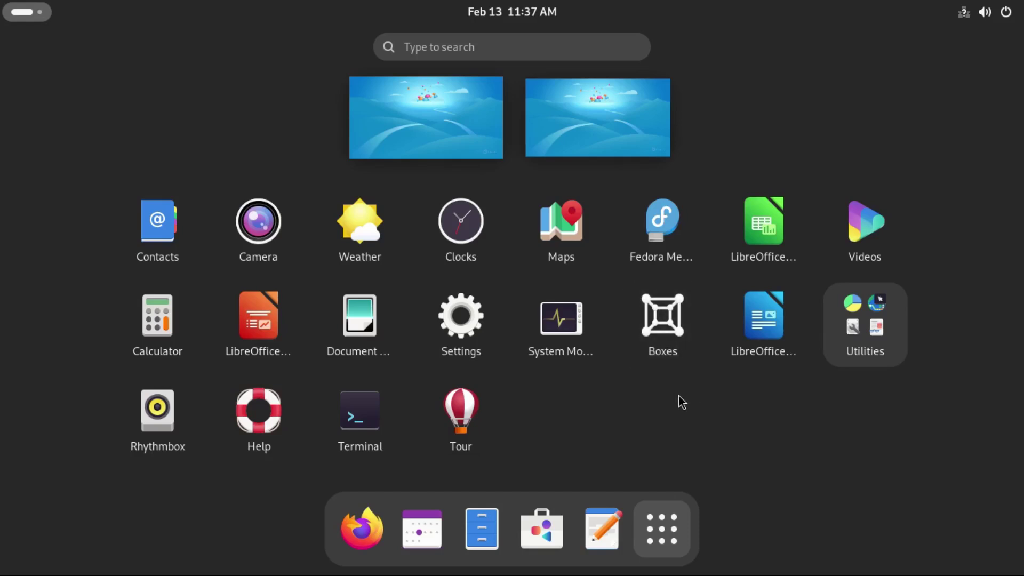
# Check LibreOffice Writer's About dialog, showing version 24.8.2.1, then return to the app grid.
pyautogui.click(778, 322)
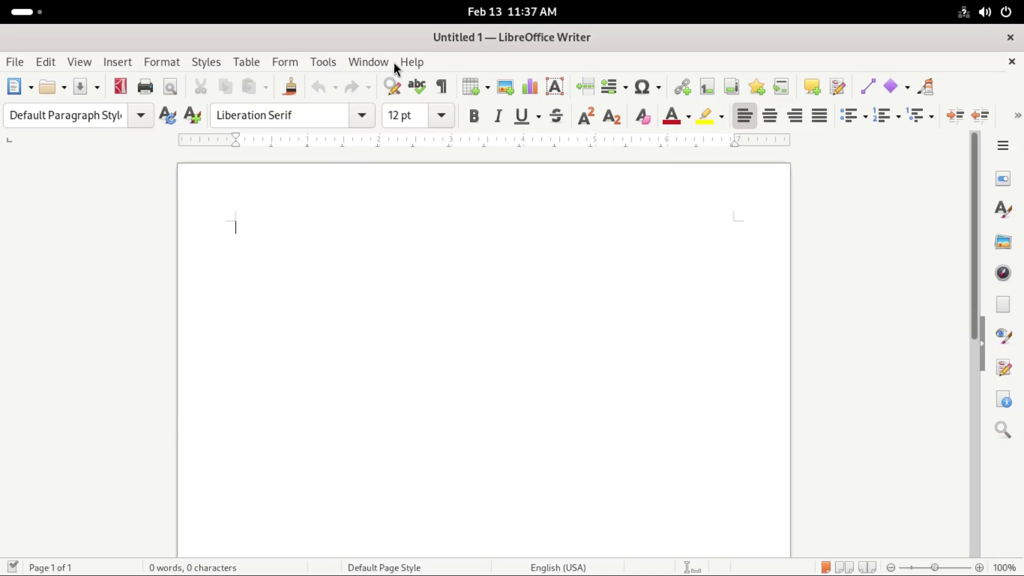
pyautogui.click(413, 63)
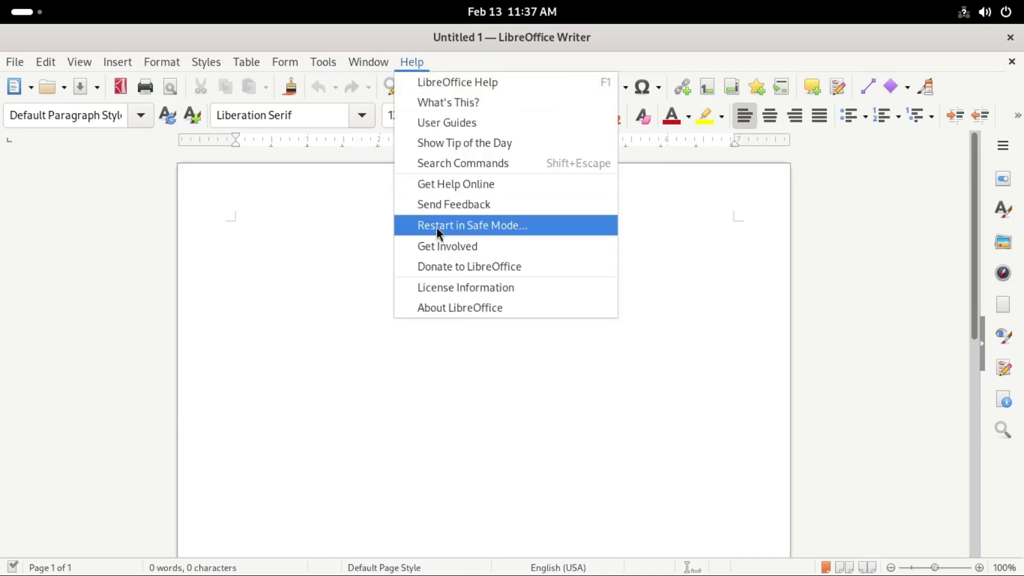
pyautogui.click(460, 309)
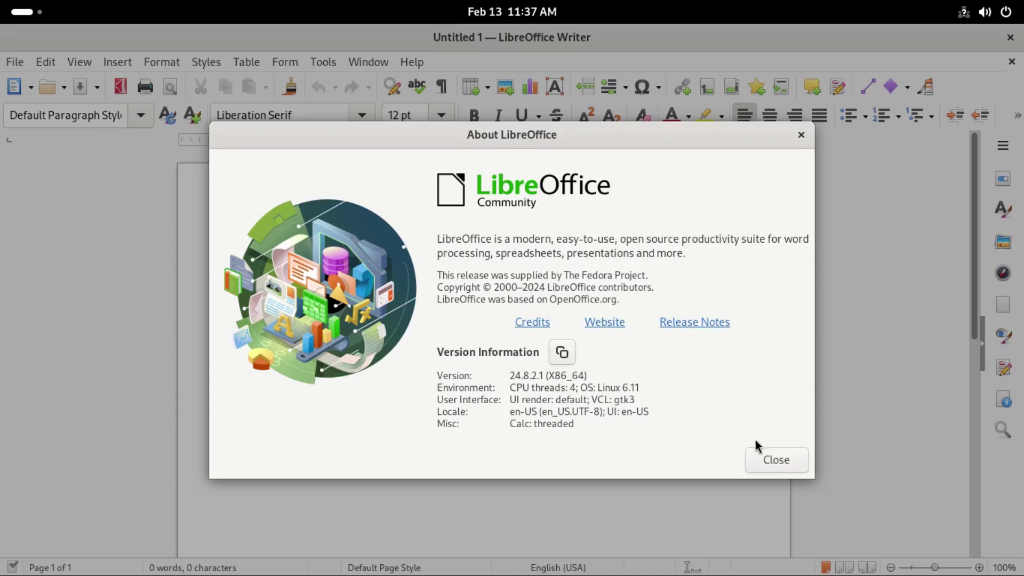
pyautogui.click(788, 463)
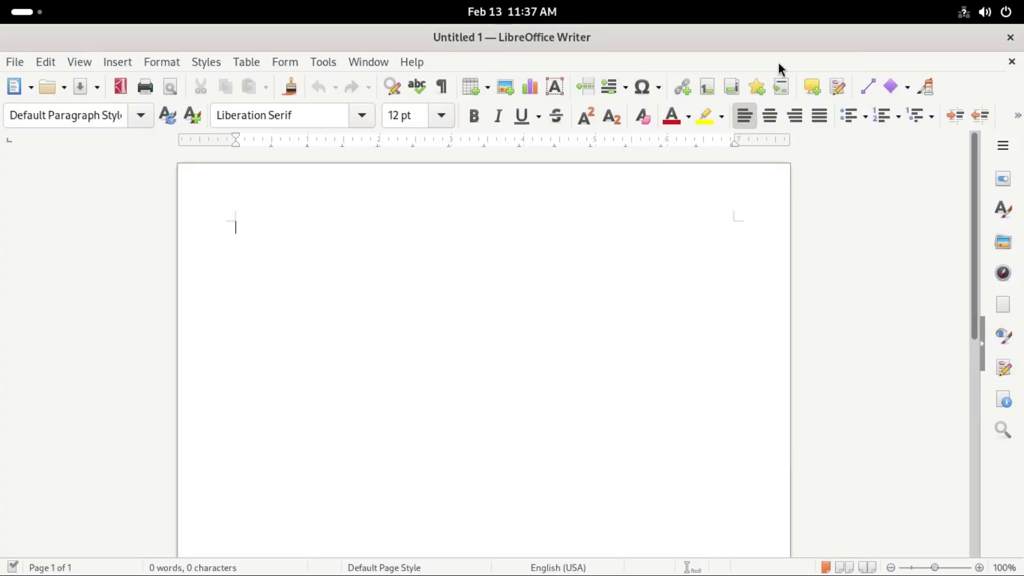
pyautogui.press('super+a')
# In a centred Terminal, run fastfetch and neofetch (both not found), then type clear.
pyautogui.click(359, 408)
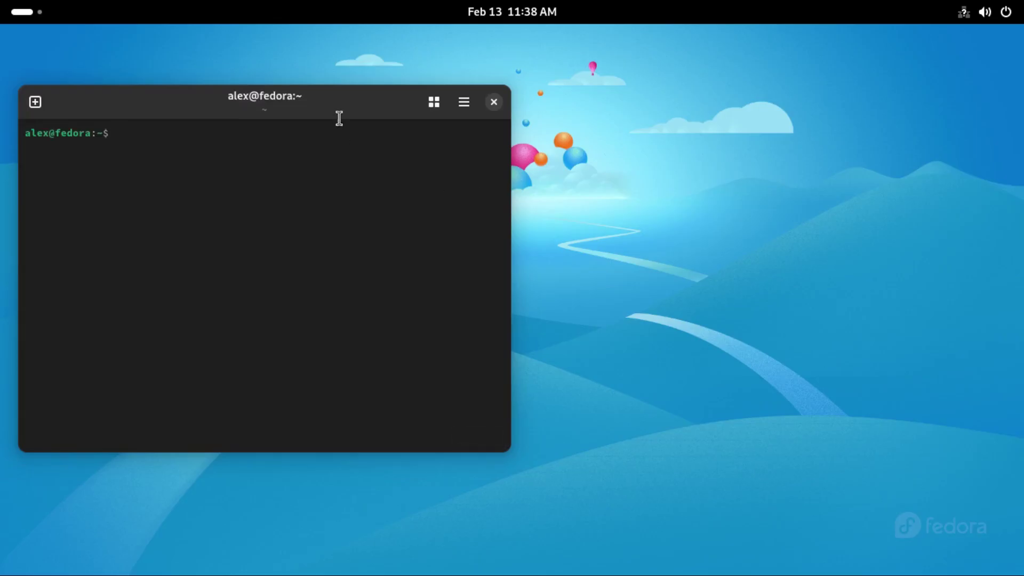
pyautogui.moveTo(339, 116); pyautogui.dragTo(509, 146)
pyautogui.write('fastfetch')
pyautogui.press('Return')
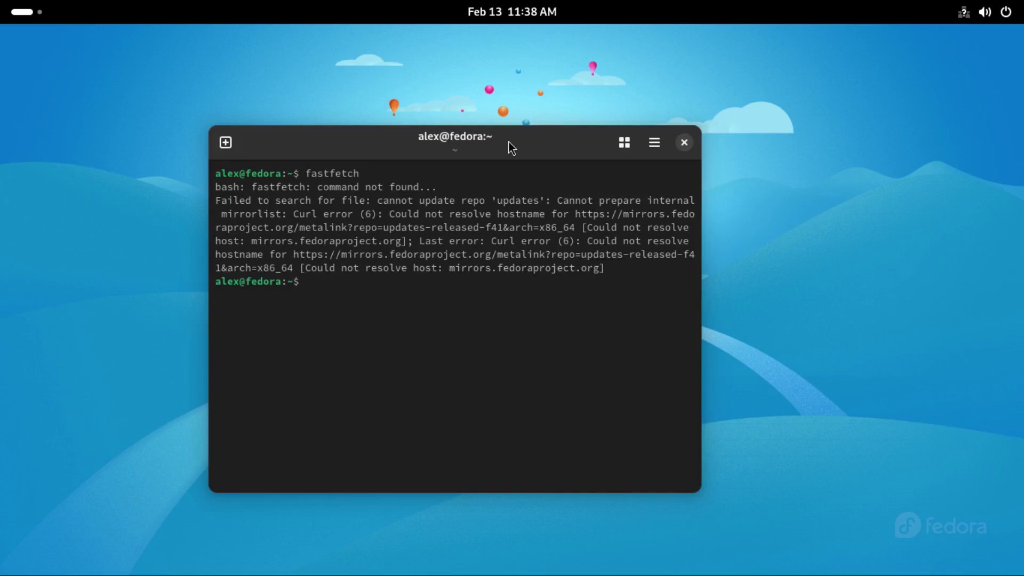
pyautogui.write('neofetch')
pyautogui.press('Return')
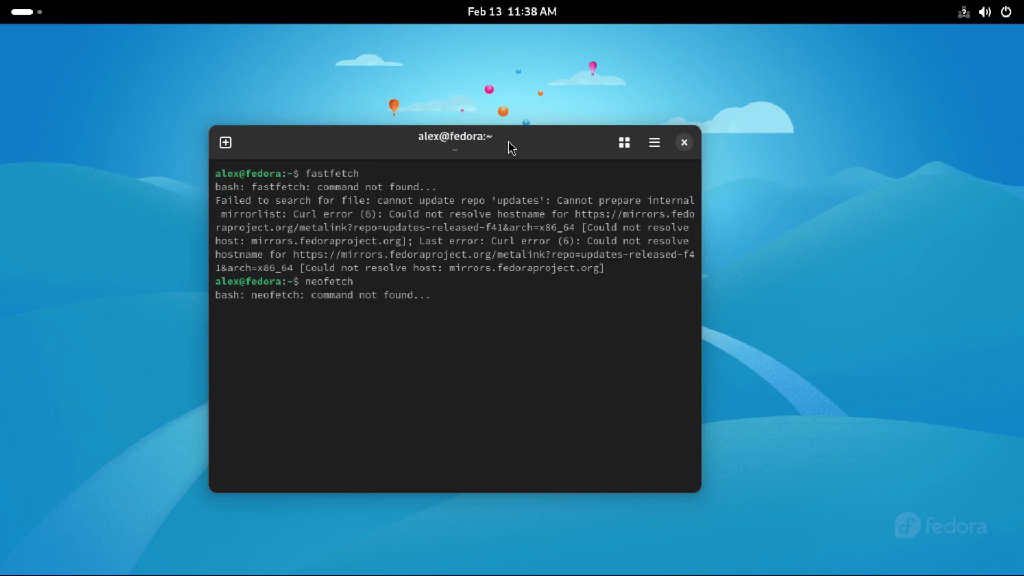
pyautogui.write('clear')
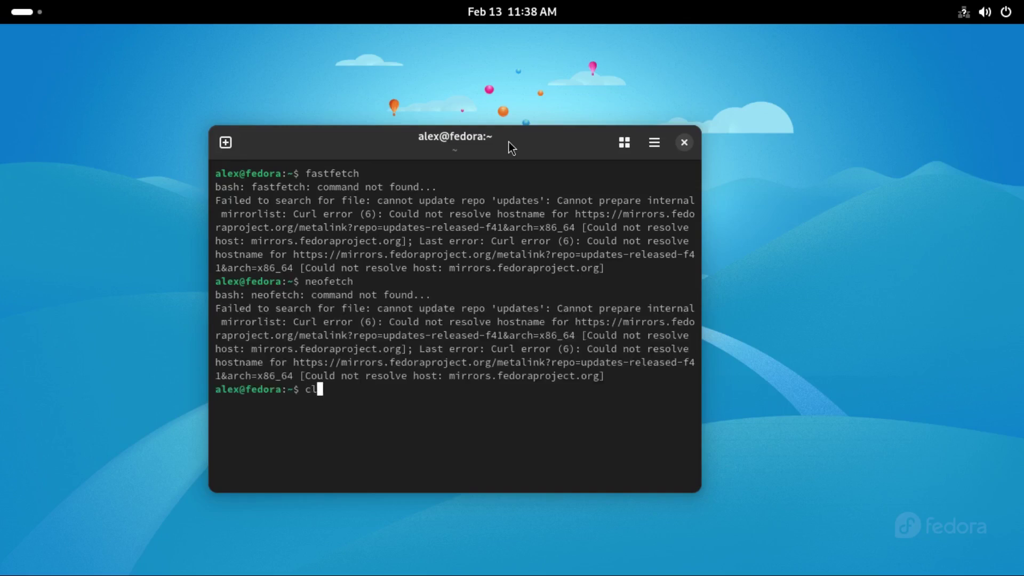
# Toggle the Activities overview, the notifications and calendar panel, and quick settings.
pyautogui.click(30, 17)
pyautogui.click(30, 17)
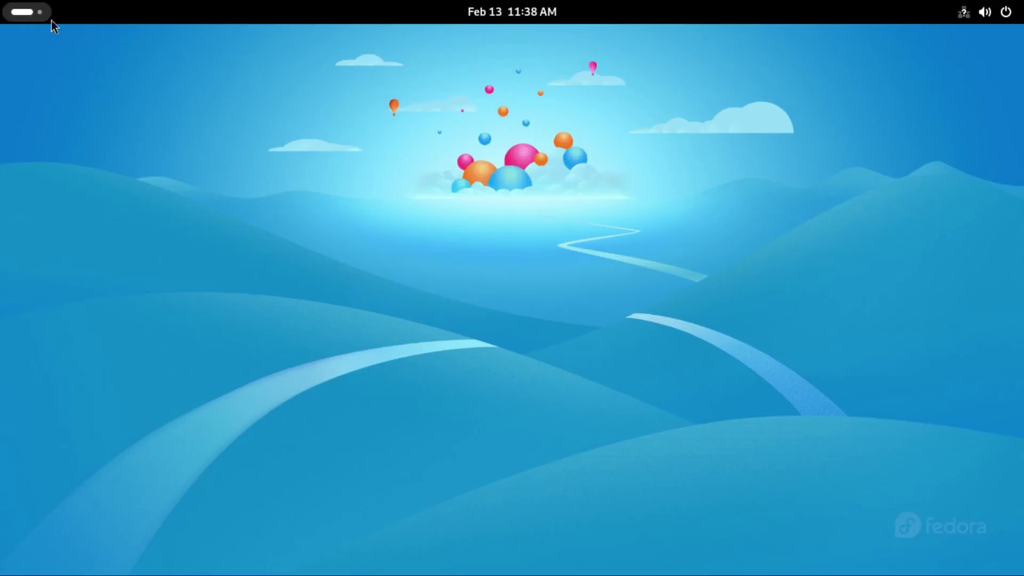
pyautogui.click(530, 15)
pyautogui.press('Escape')
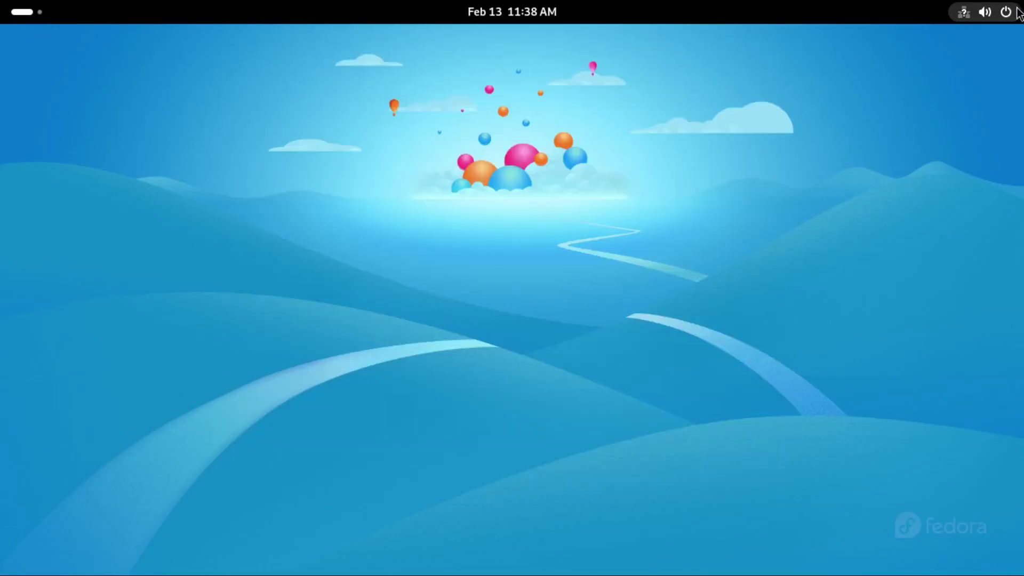
pyautogui.click(1012, 16)
pyautogui.click(1012, 16)
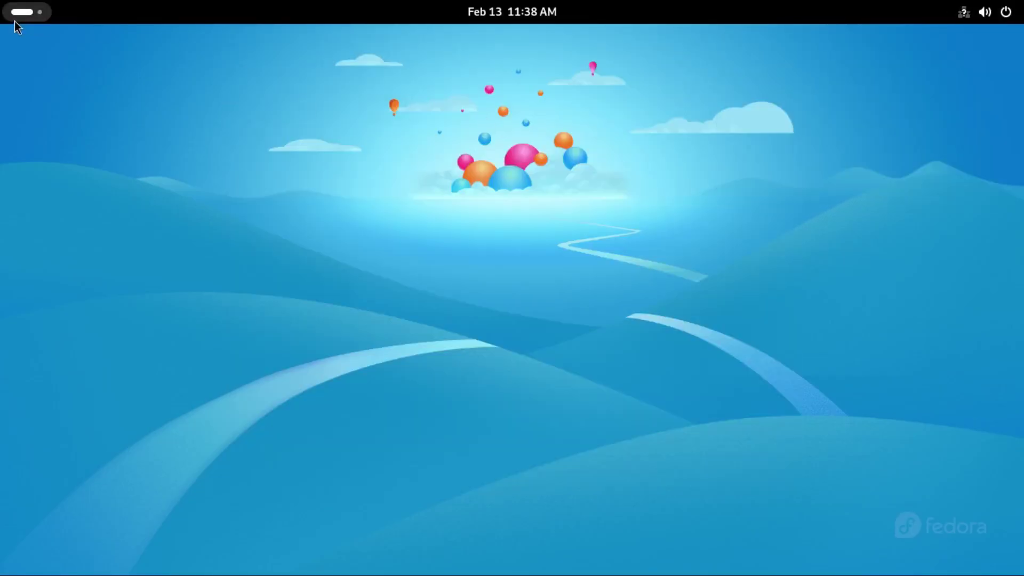
# Launch System Monitor from the app grid, showing 1.7 GB of 4.1 GB memory used.
pyautogui.press('super')
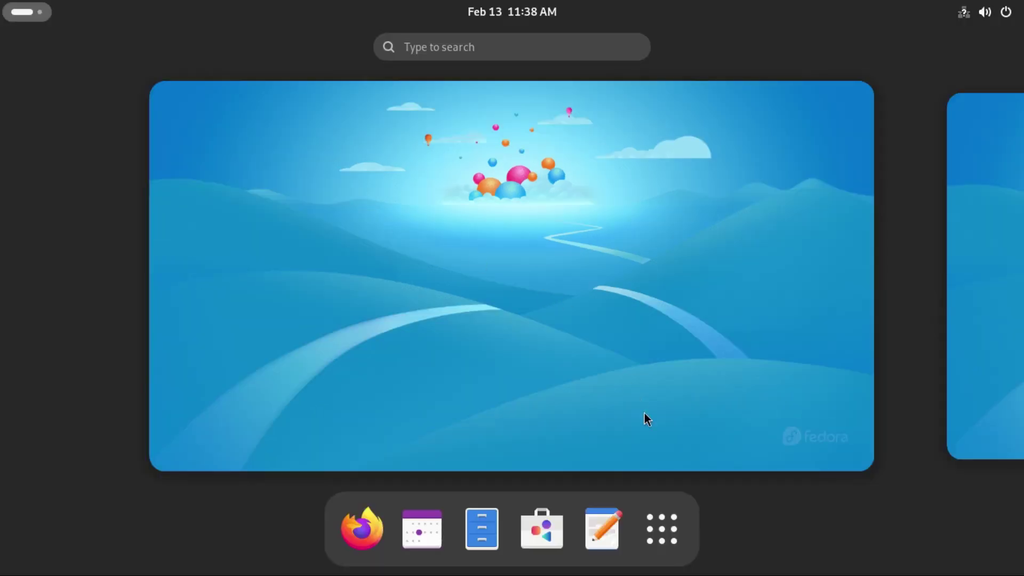
pyautogui.press('super')
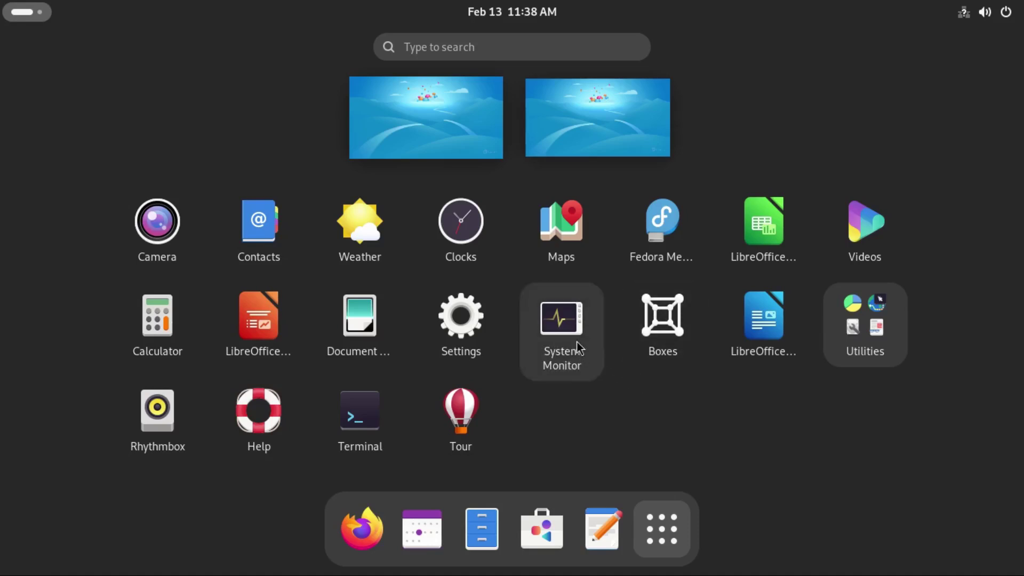
pyautogui.click(555, 315)
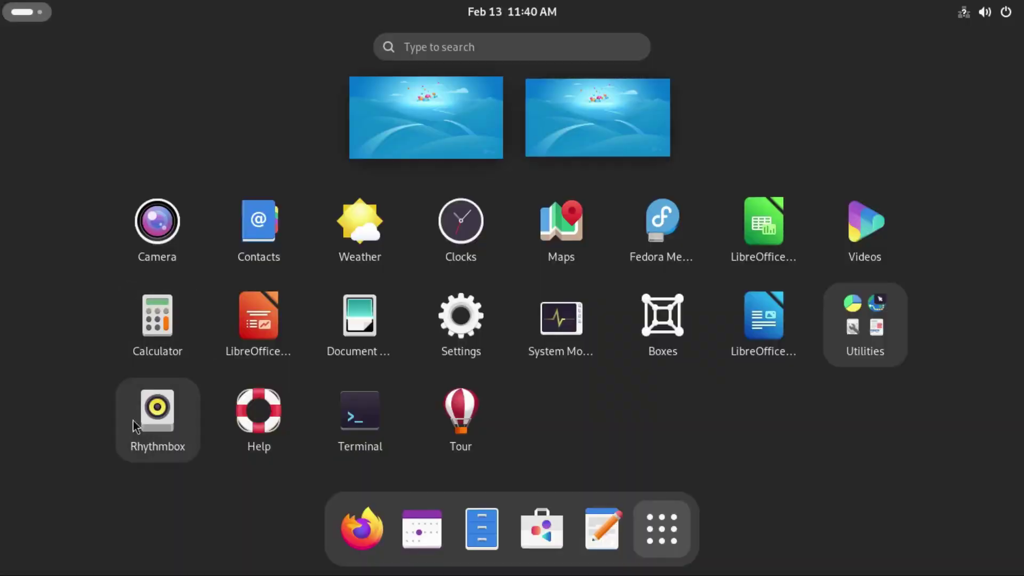
# Open Disks from Utilities to view the 21 GB VirtIO disk and QEMU DVD drive.
pyautogui.click(160, 442)
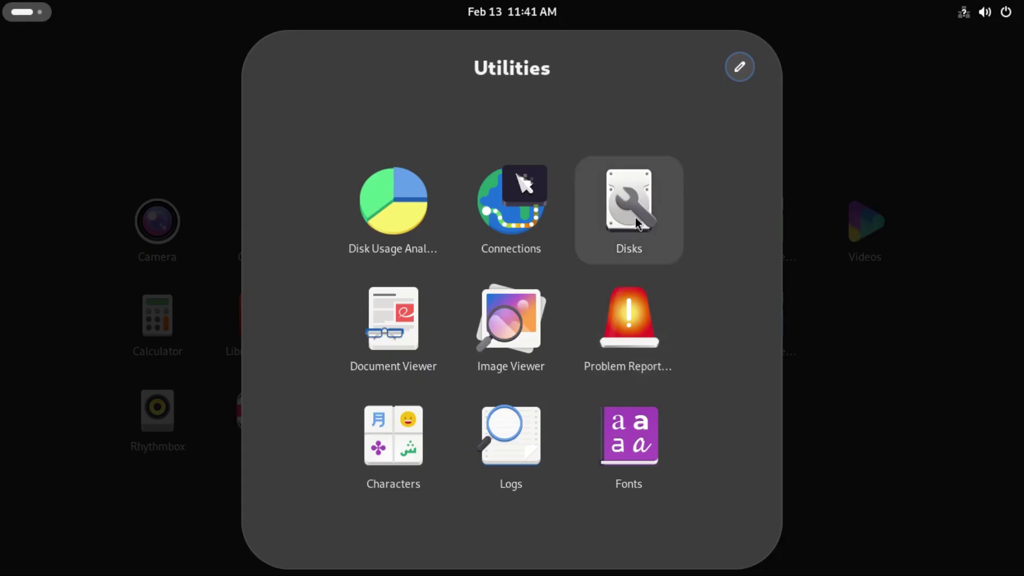
pyautogui.click(636, 218)
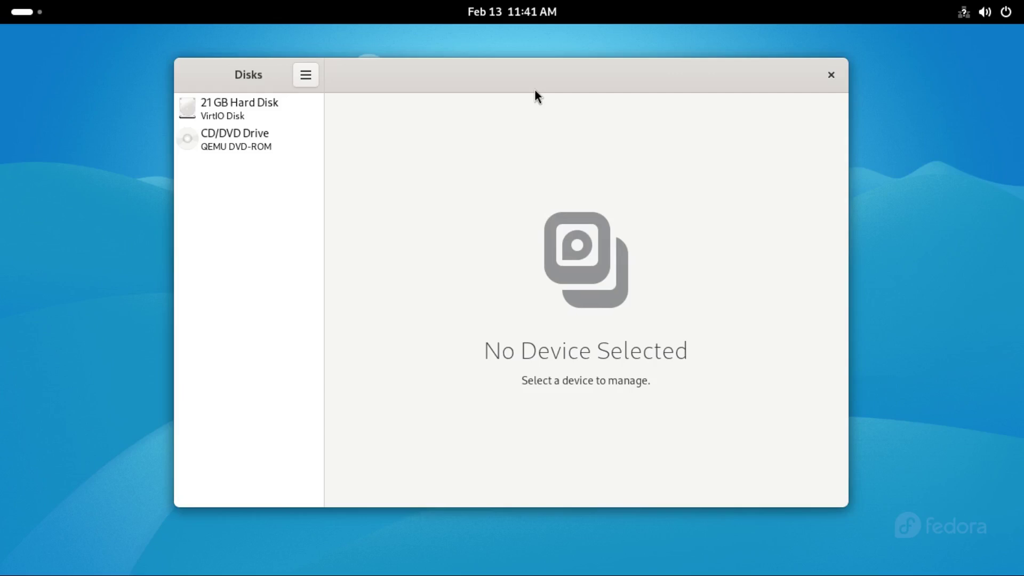
pyautogui.press('super+a')
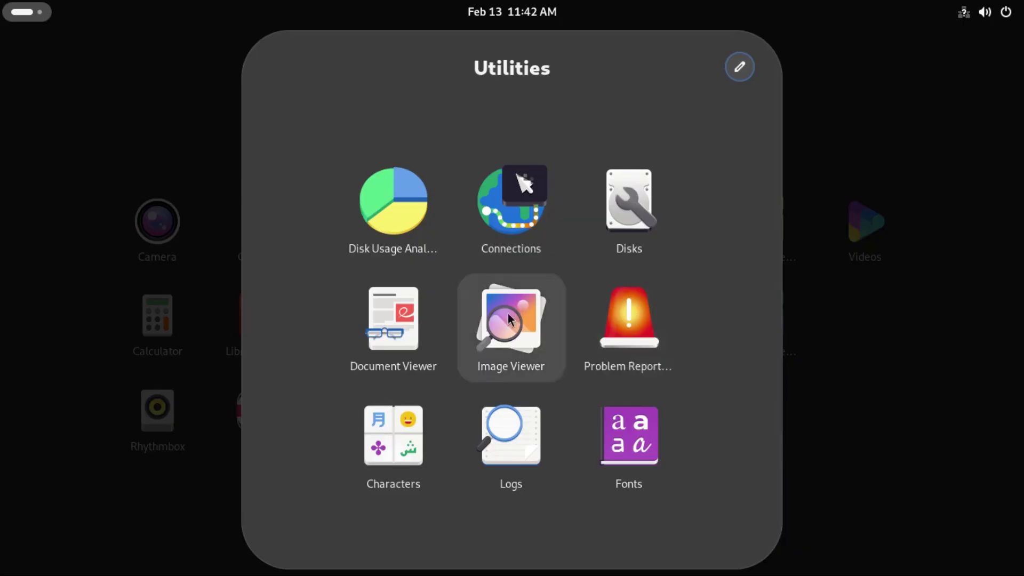